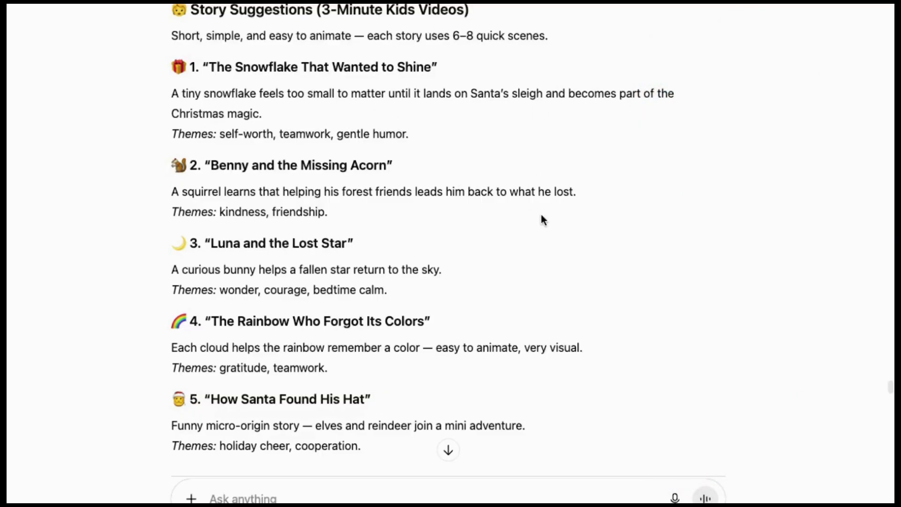
- Scroll past the Santa script and YouTube package to the follow-up on improving How Santa Found His Hat
scroll(544, 219, "up", 1)
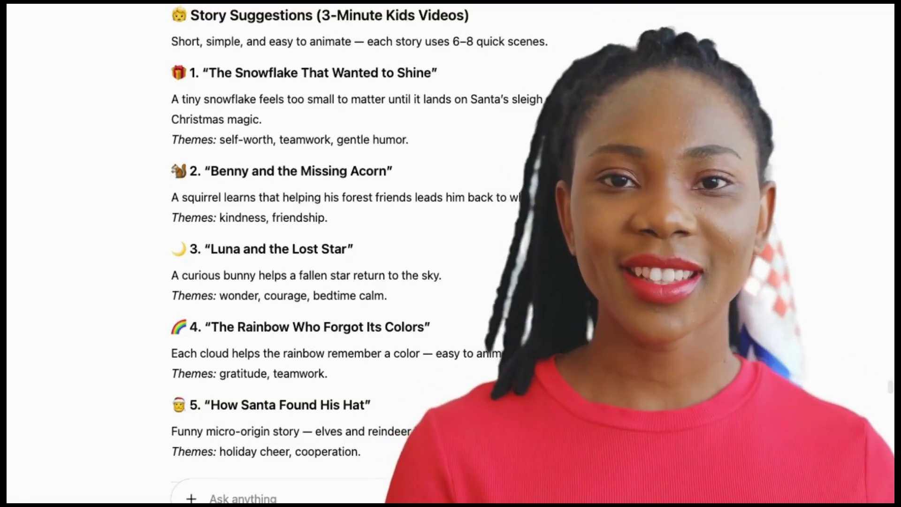
scroll(328, 235, "down", 5)
scroll(354, 237, "down", 4)
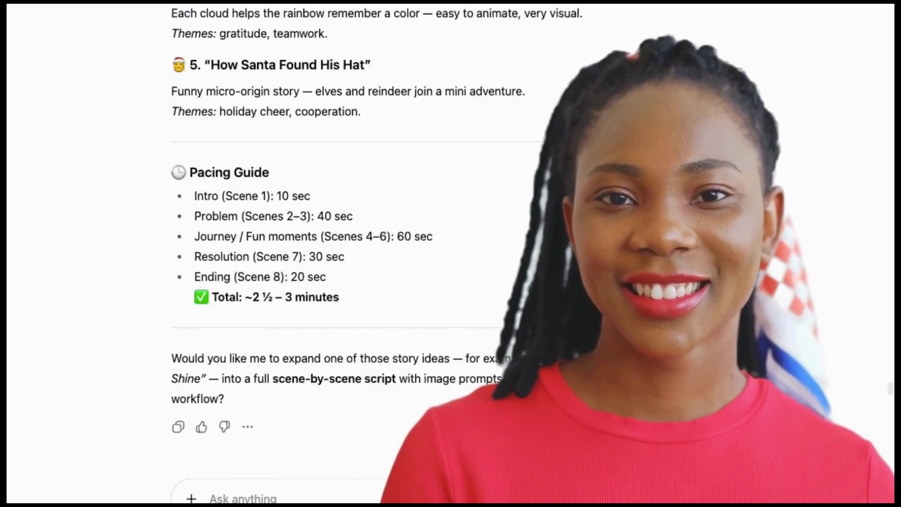
scroll(534, 355, "down", 3)
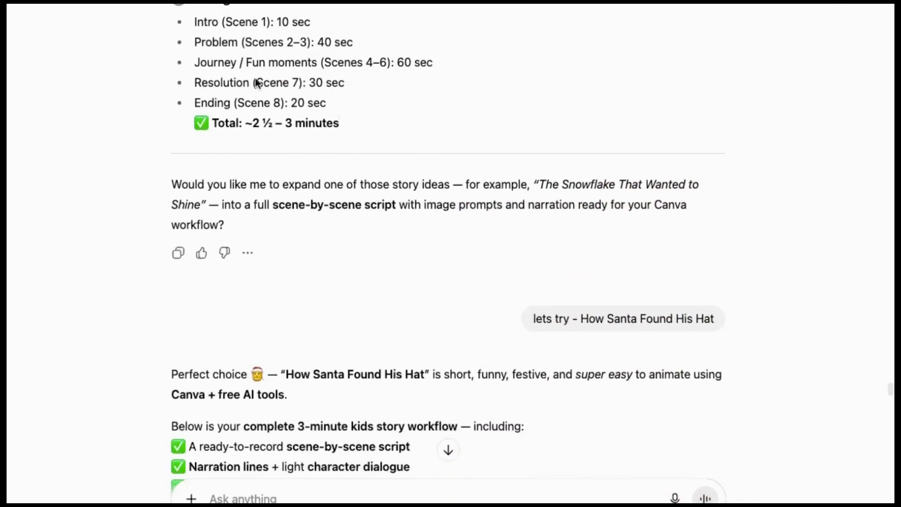
scroll(774, 336, "down", 6)
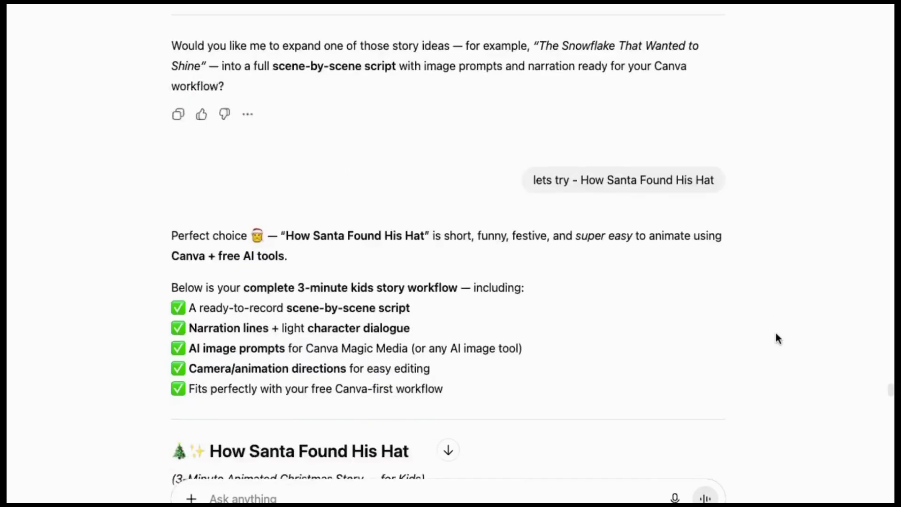
scroll(775, 333, "down", 4)
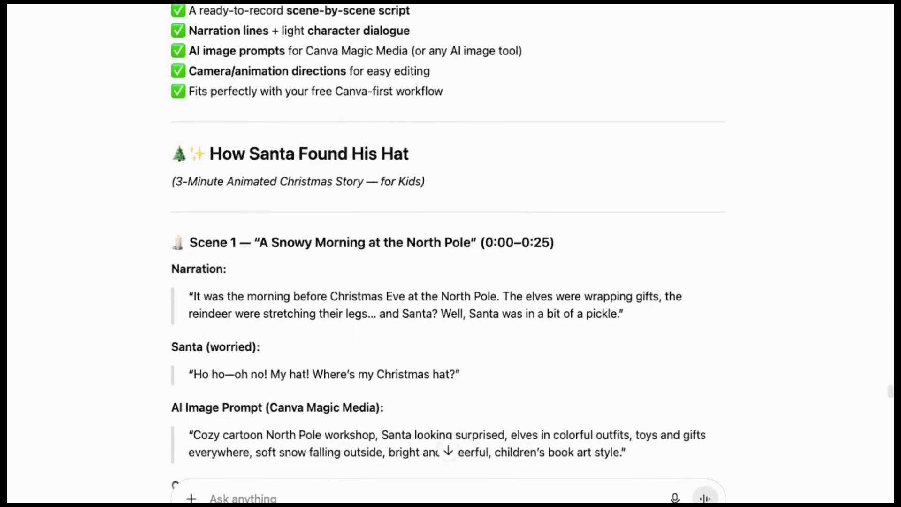
scroll(890, 394, "down", 13)
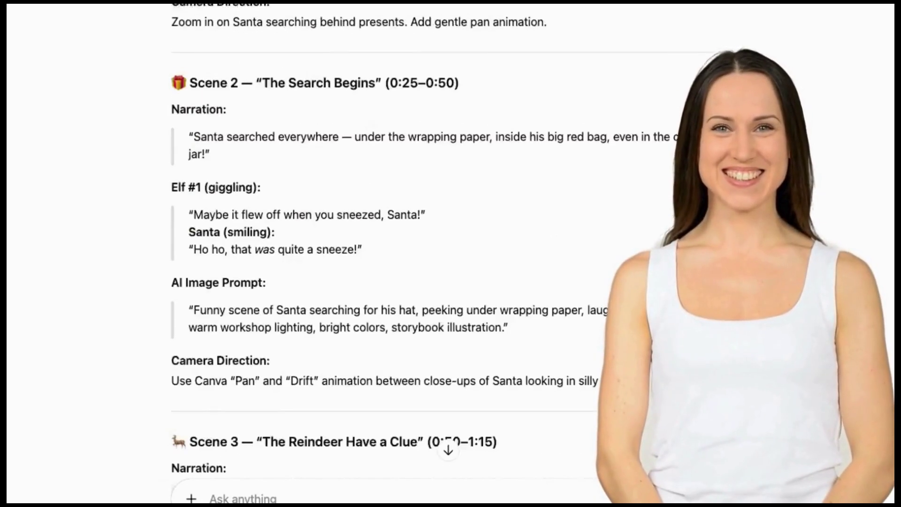
scroll(889, 403, "down", 19)
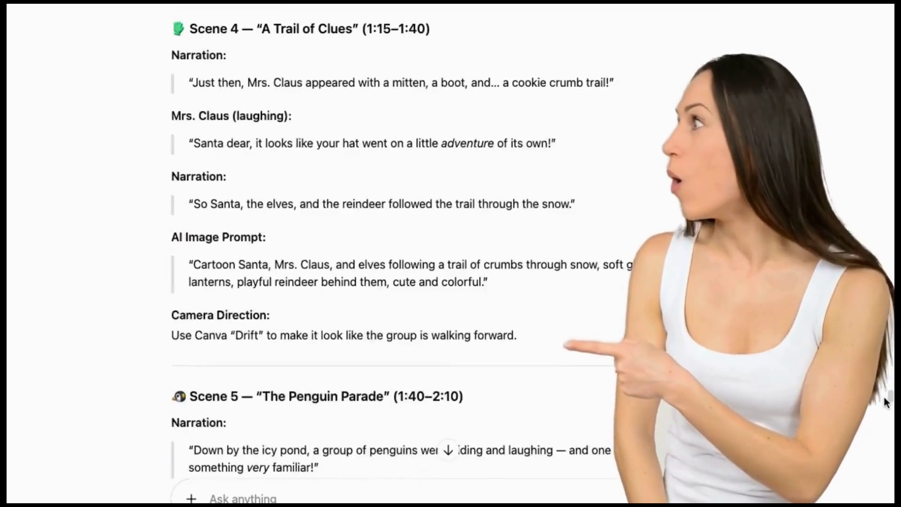
scroll(886, 402, "down", 20)
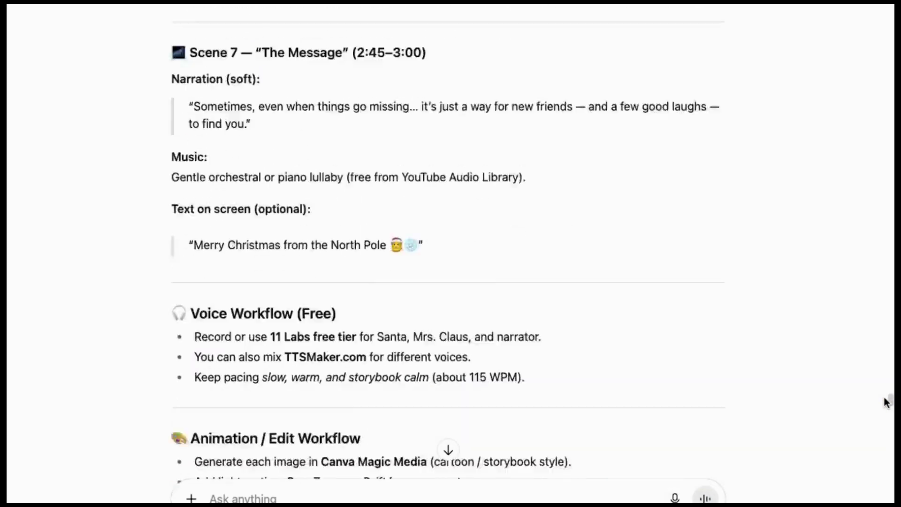
scroll(886, 402, "down", 6)
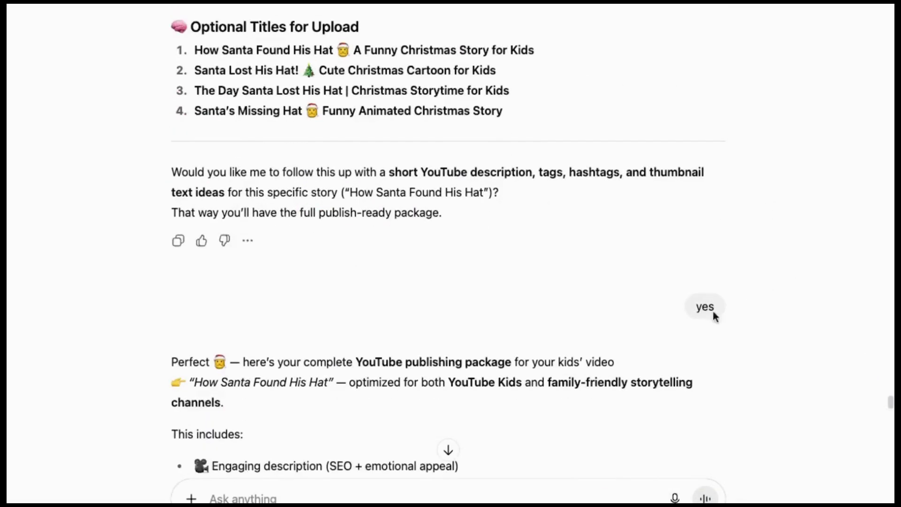
scroll(713, 311, "down", 18)
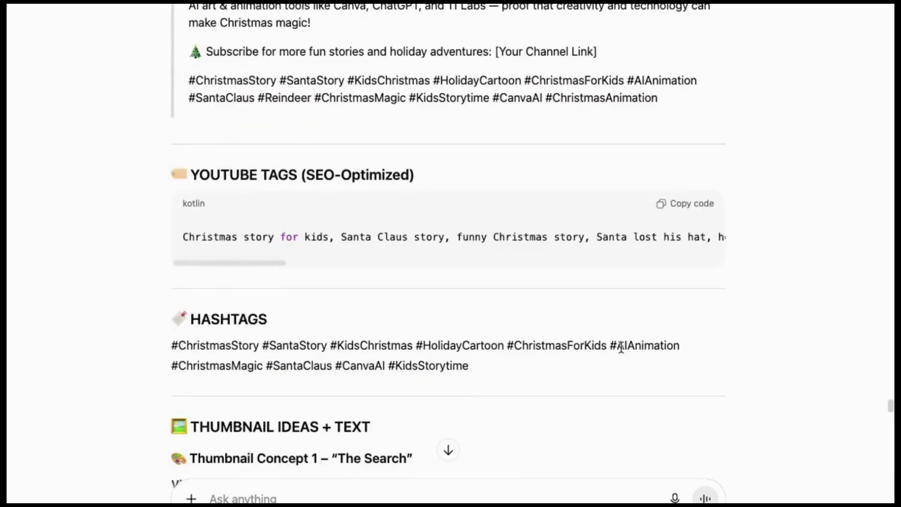
scroll(760, 376, "down", 20)
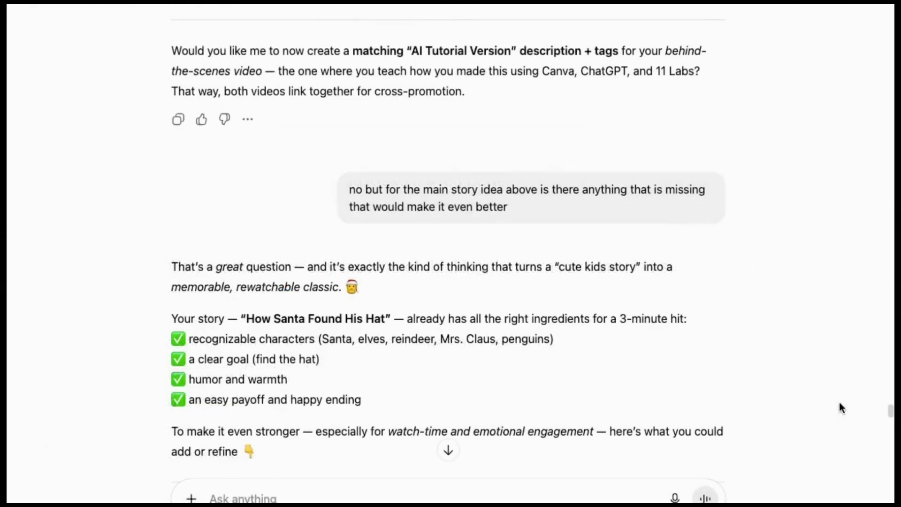
- Scroll to the Better Prompt Strategy reply, highlighting the request for per-scene image prompts on the way
scroll(838, 401, "down", 3)
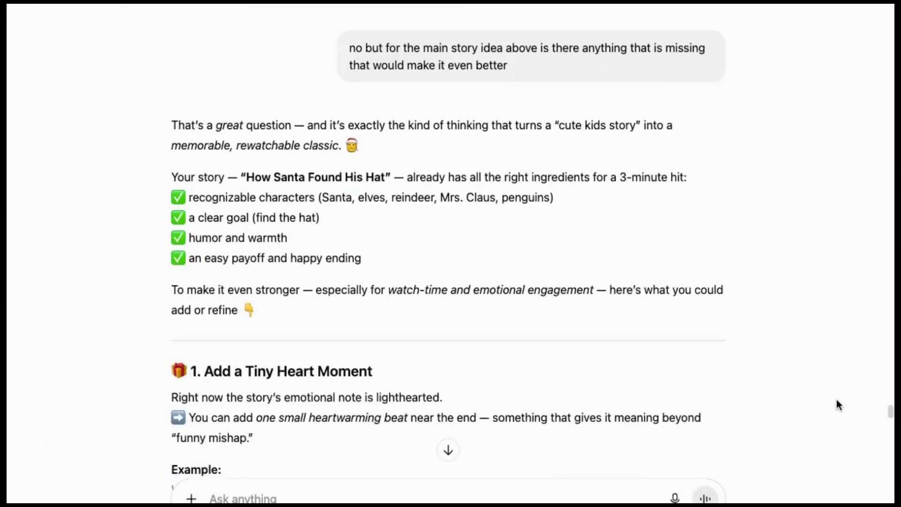
scroll(793, 371, "down", 10)
scroll(793, 370, "down", 20)
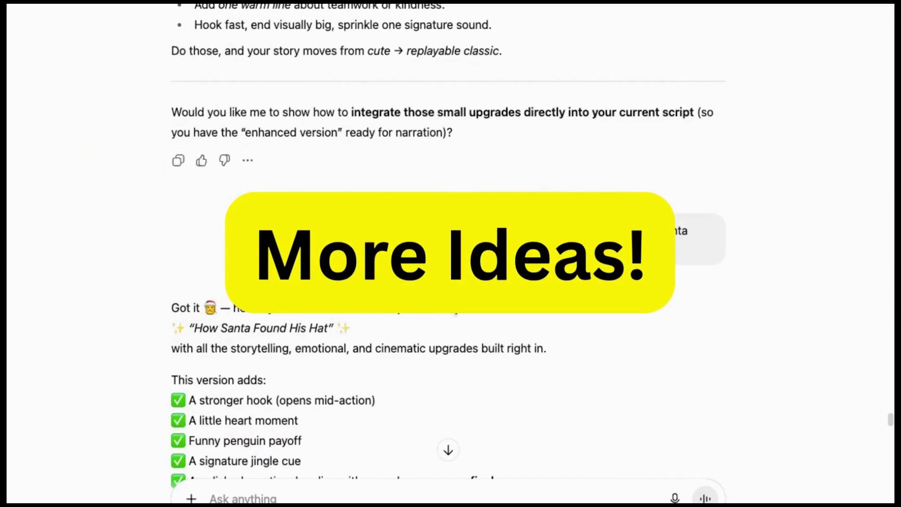
scroll(776, 370, "down", 20)
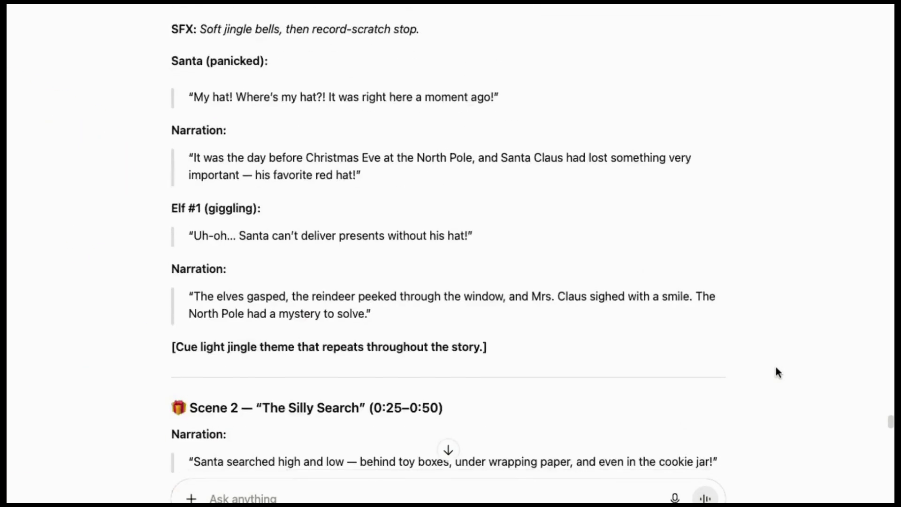
scroll(775, 368, "down", 20)
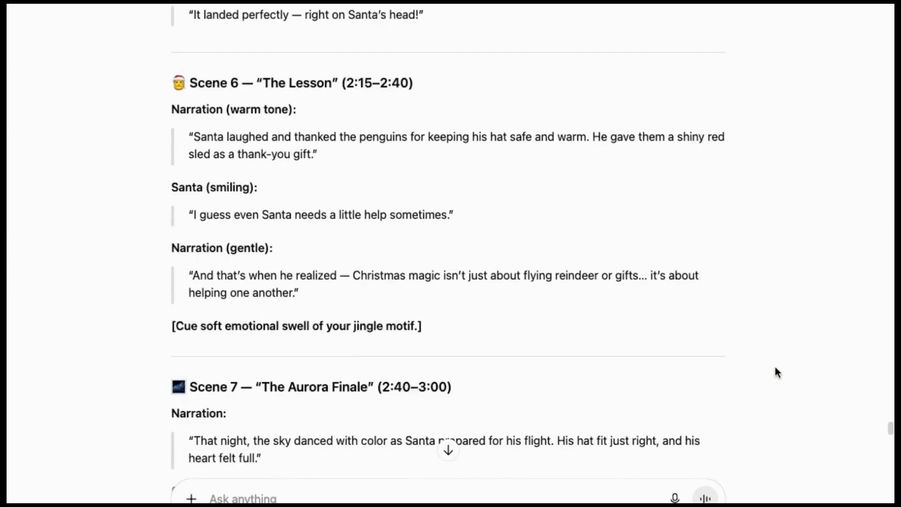
scroll(775, 371, "down", 15)
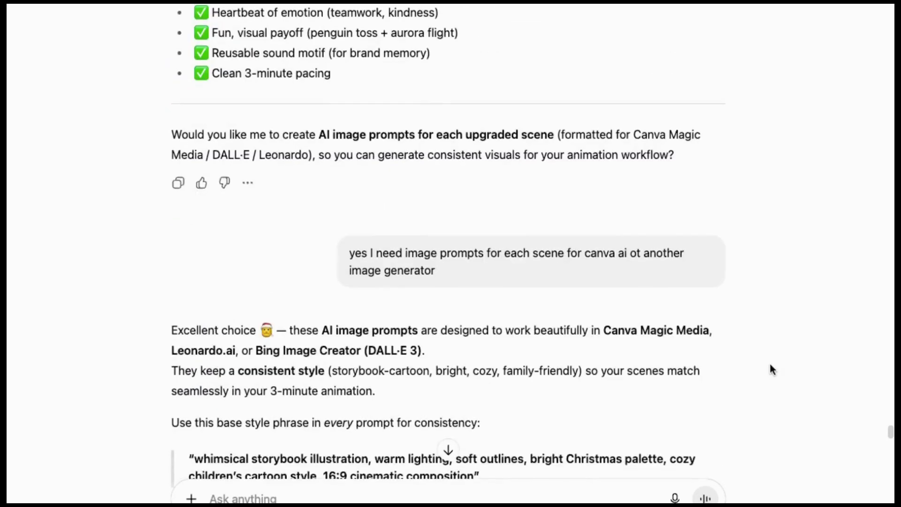
left_click_drag(402, 254, 557, 254)
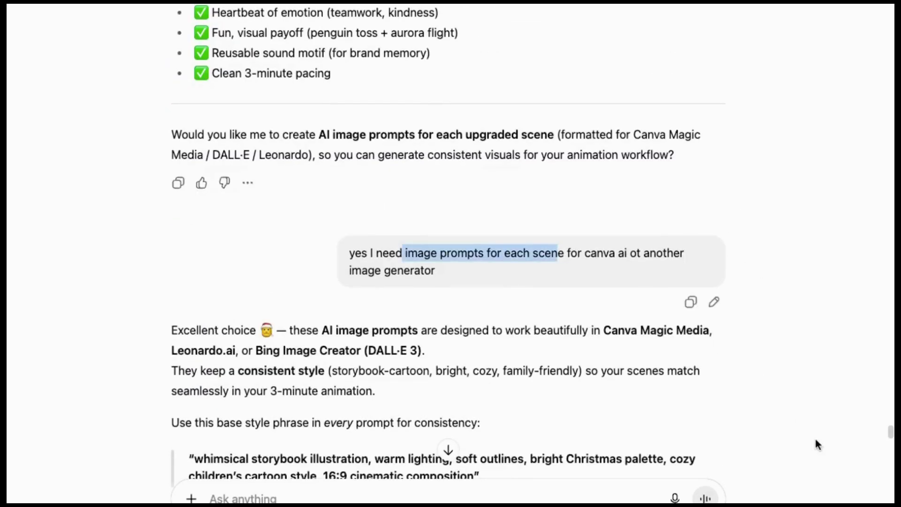
scroll(817, 444, "down", 20)
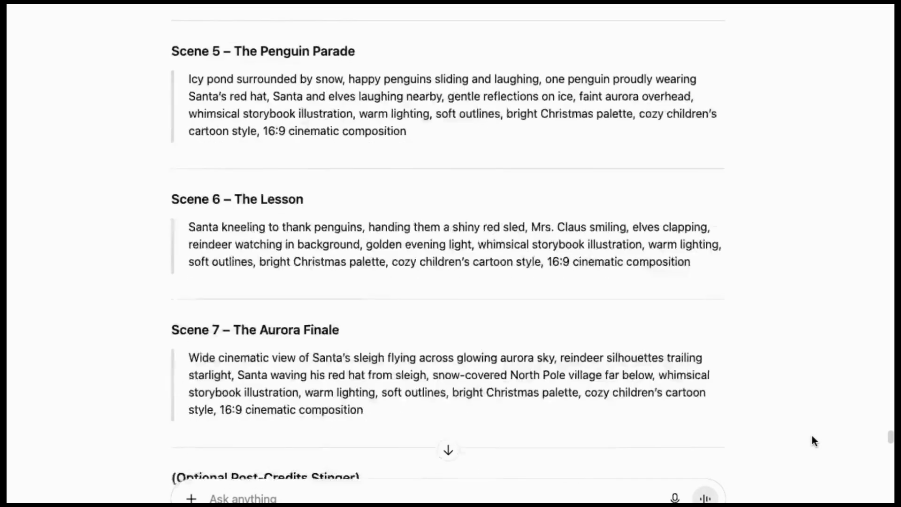
scroll(812, 439, "down", 20)
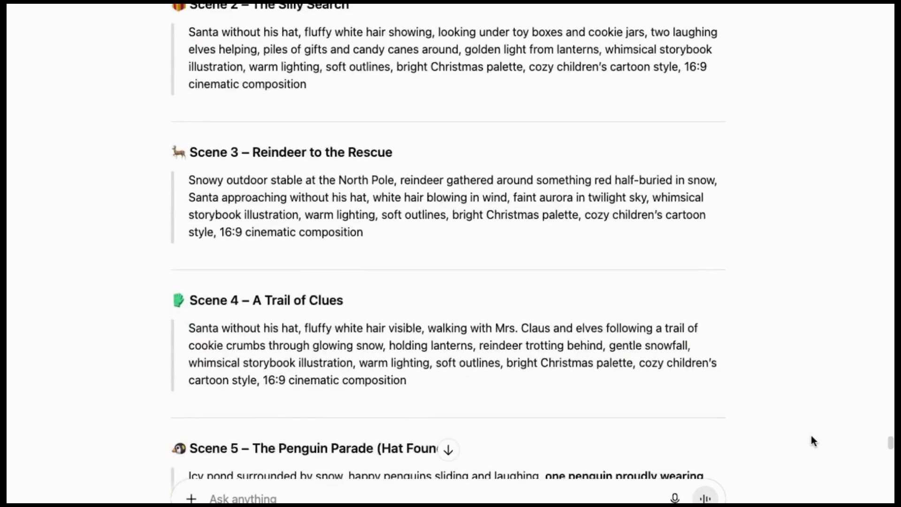
scroll(811, 441, "down", 10)
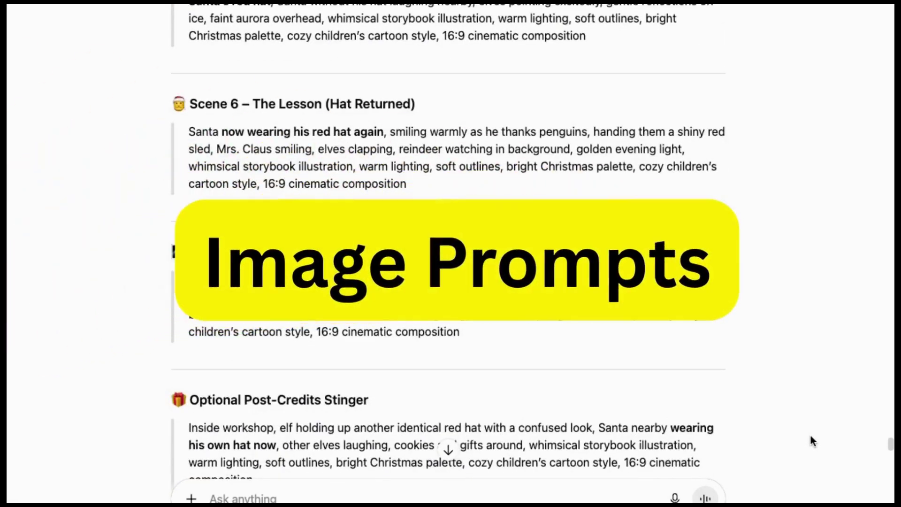
scroll(811, 441, "down", 10)
scroll(809, 435, "down", 10)
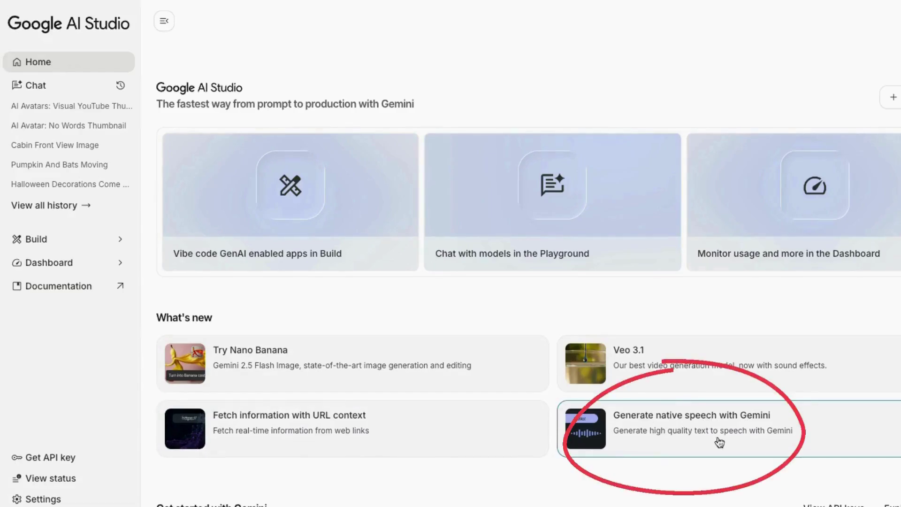
- Start native speech generation in Single-speaker mode with the Kore voice
left_click(673, 426)
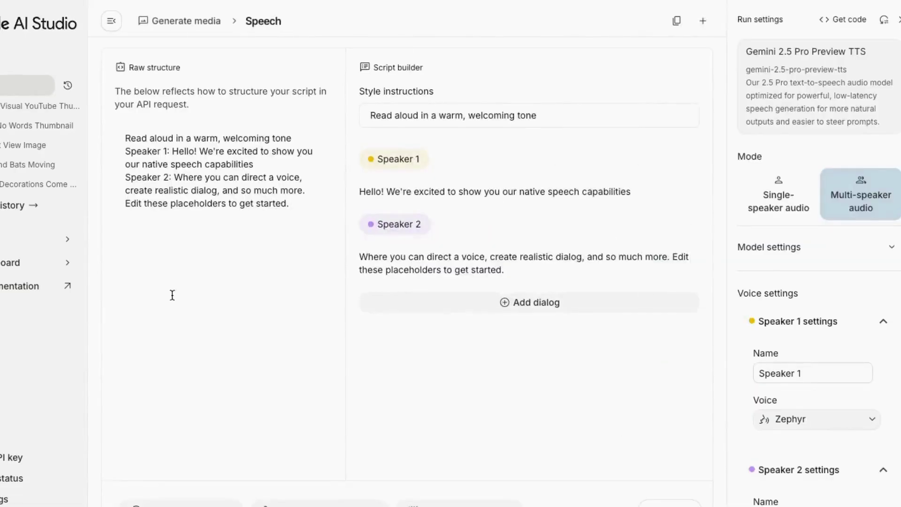
left_click(798, 217)
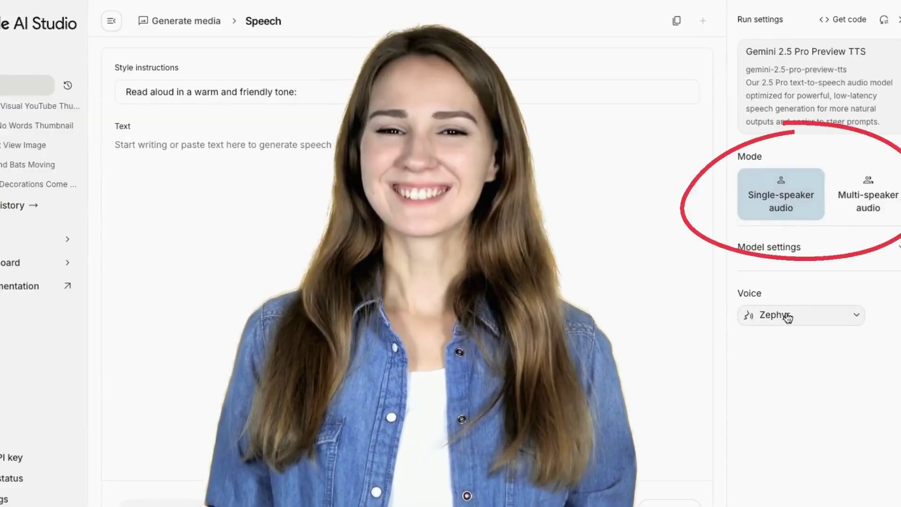
left_click(788, 315)
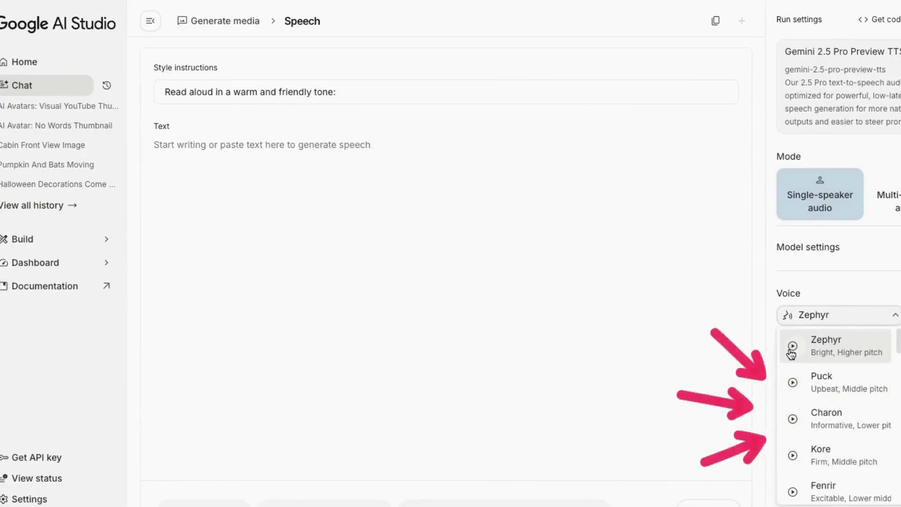
scroll(826, 421, "down", 1)
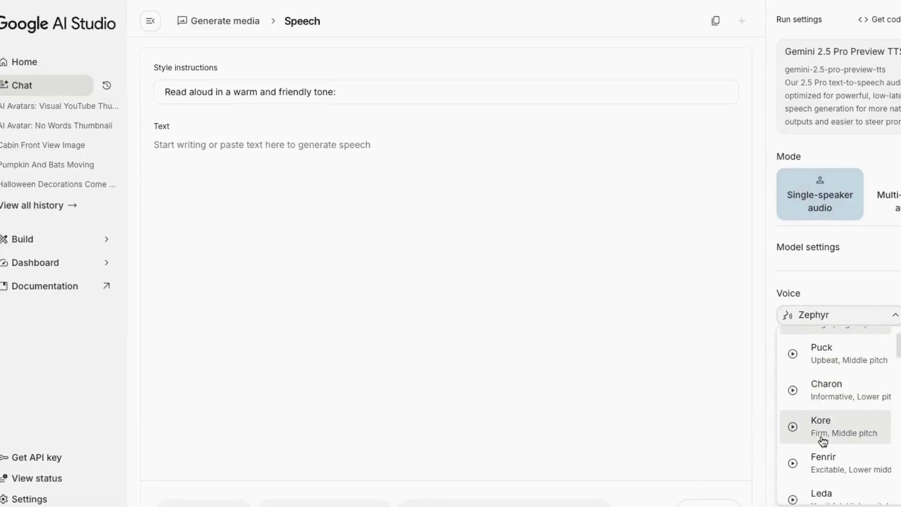
left_click(824, 434)
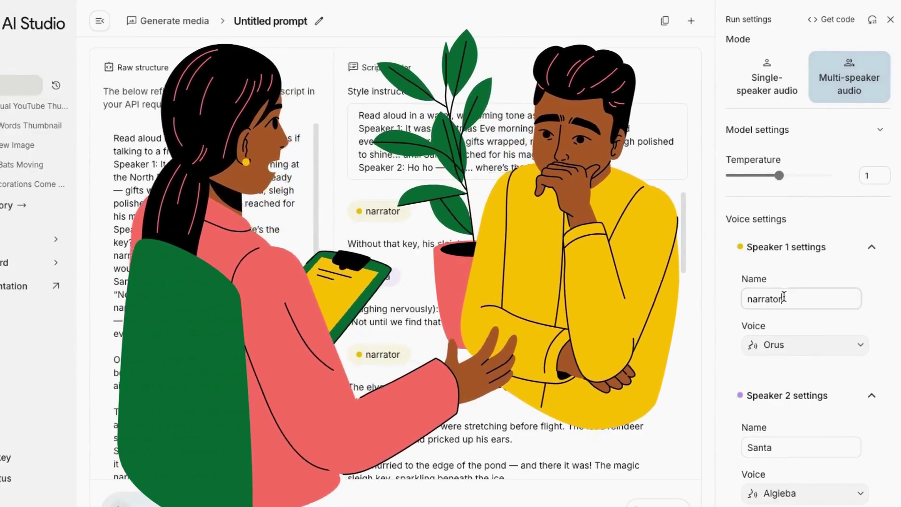
- Check the narrator and Santa speaker names, keeping Orus as the narrator's voice
double_click(788, 300)
double_click(785, 447)
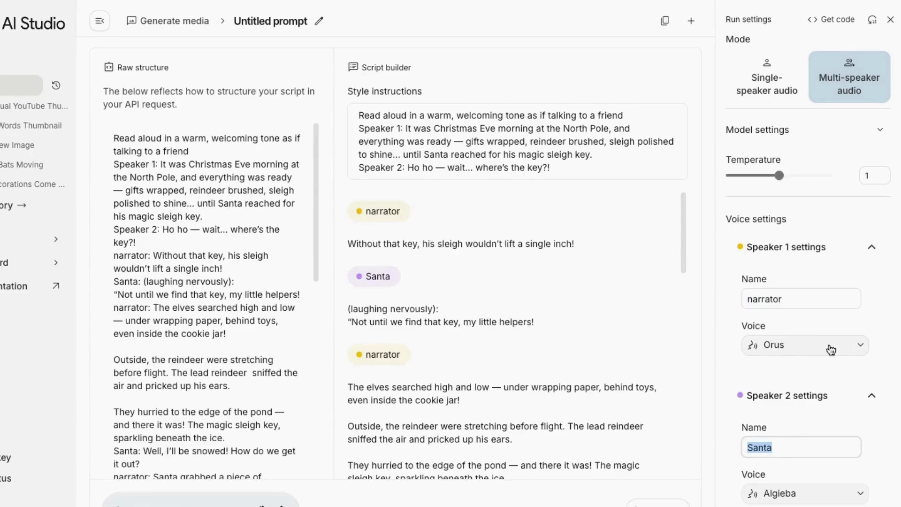
left_click(793, 343)
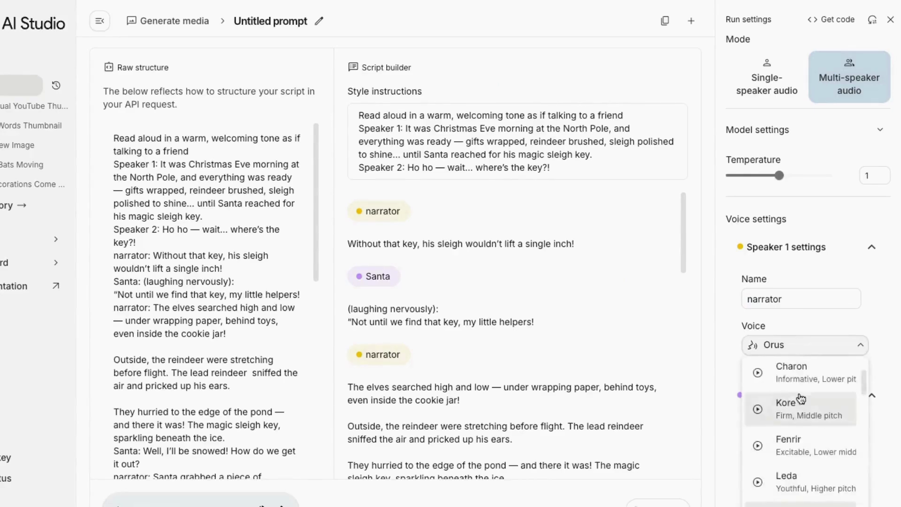
left_click(818, 336)
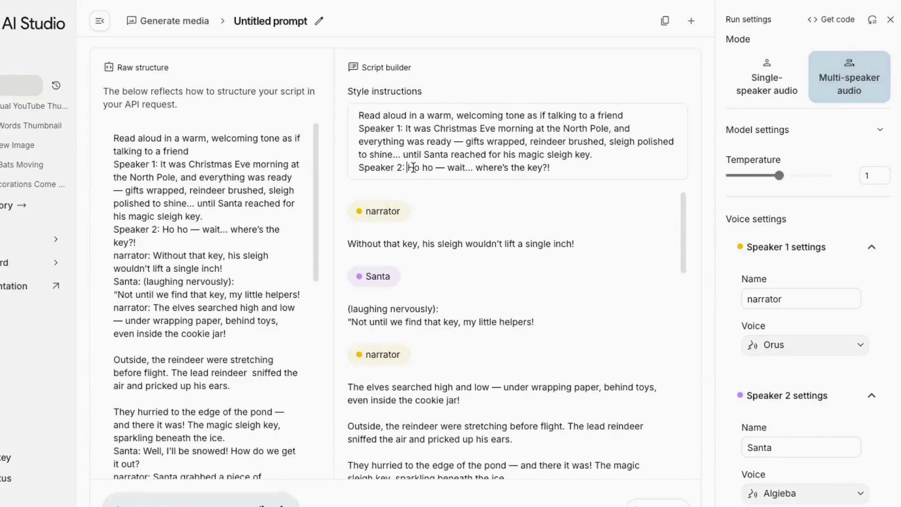
- Review Santa's opening style line and edit the narrator's dialogue line in the script
left_click_drag(407, 167, 550, 168)
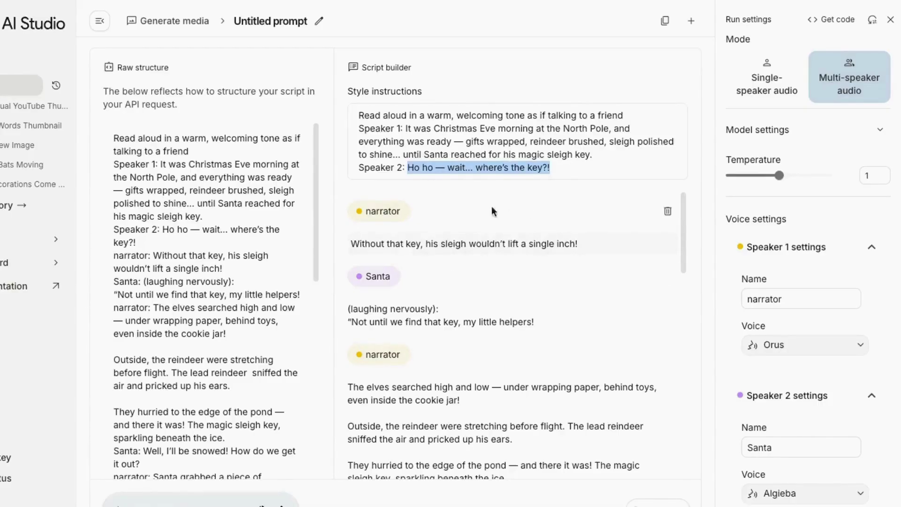
scroll(498, 413, "down", 10)
scroll(498, 414, "down", 1)
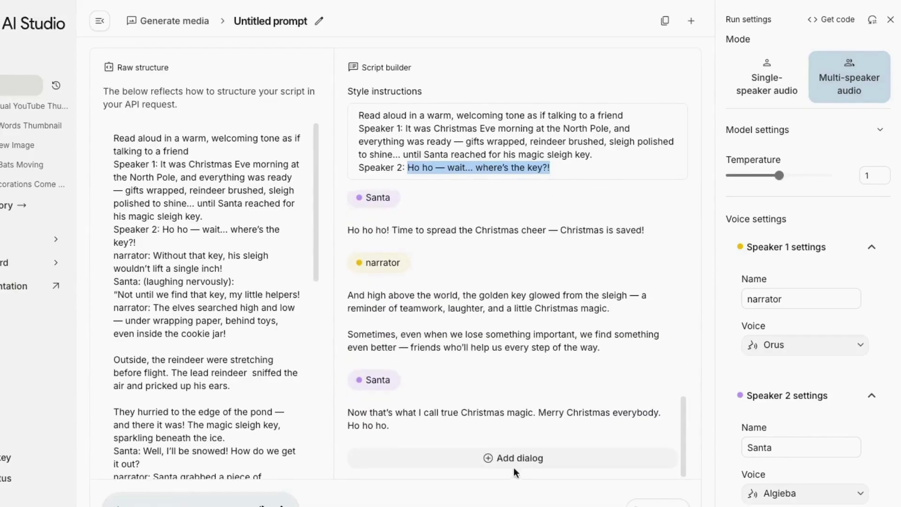
left_click(409, 291)
scroll(201, 262, "down", 15)
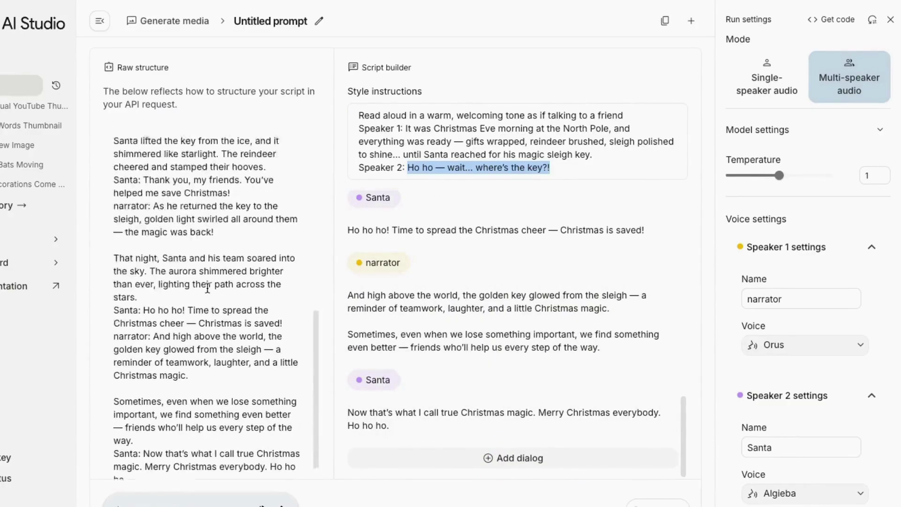
scroll(207, 283, "up", 15)
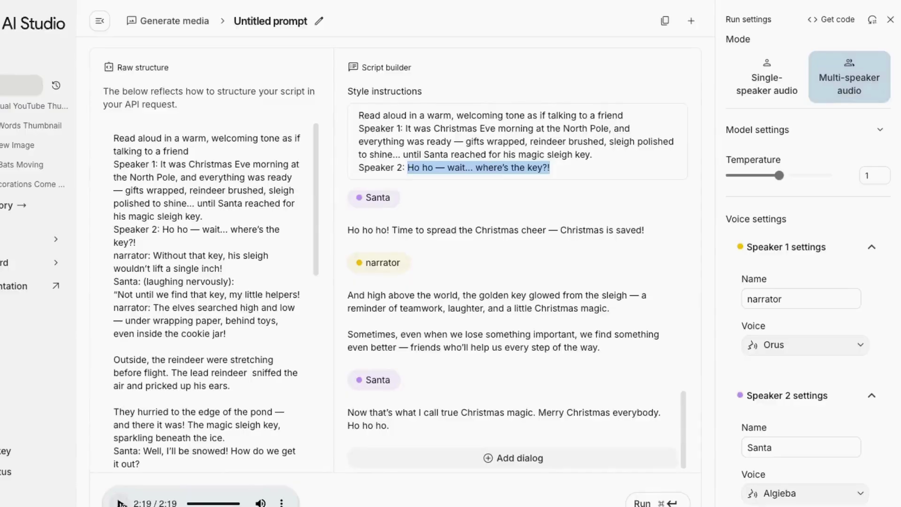
- Download the 2:19 narration audio from the player's options menu
left_click(284, 502)
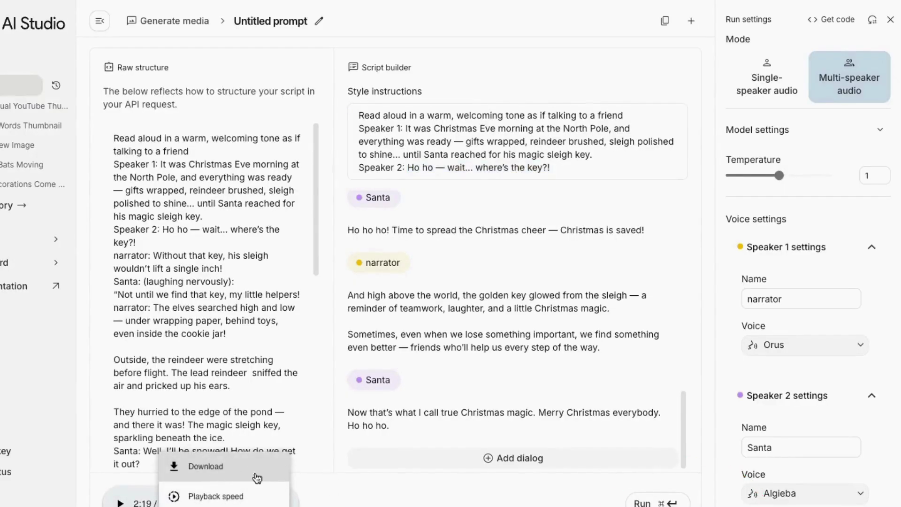
left_click(331, 476)
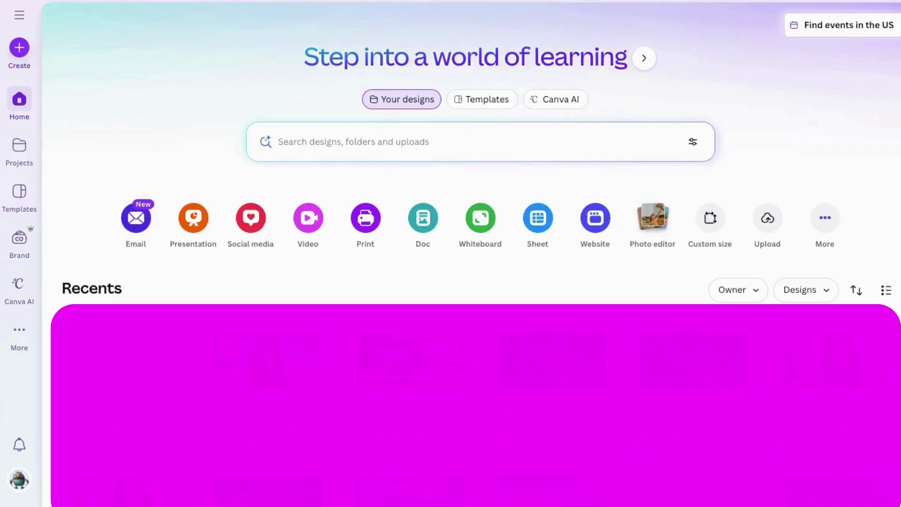
- Switch Canva's home page to Canva AI image generation
left_click(558, 99)
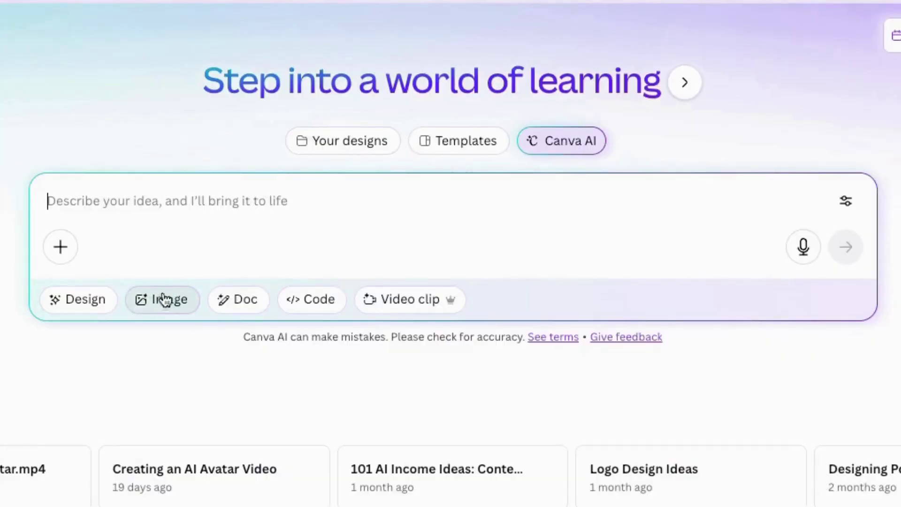
left_click(162, 300)
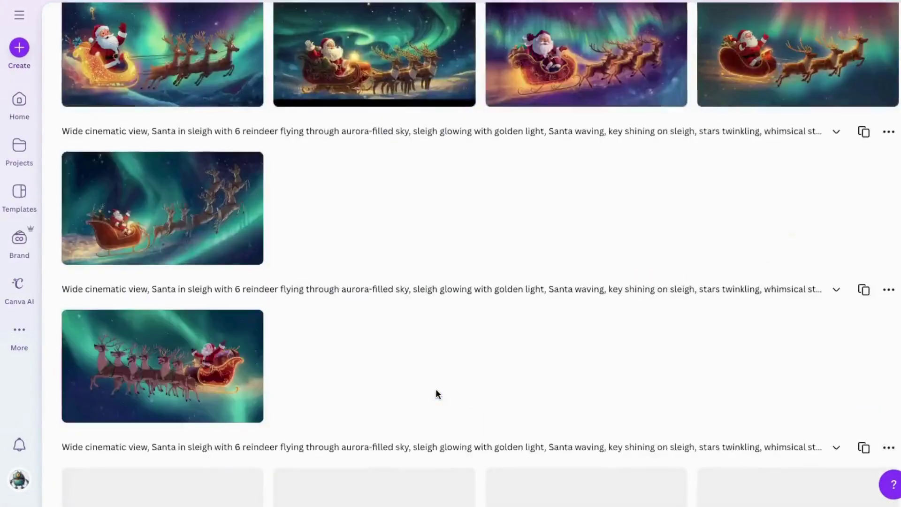
scroll(436, 393, "down", 10)
scroll(457, 403, "down", 7)
scroll(458, 403, "up", 6)
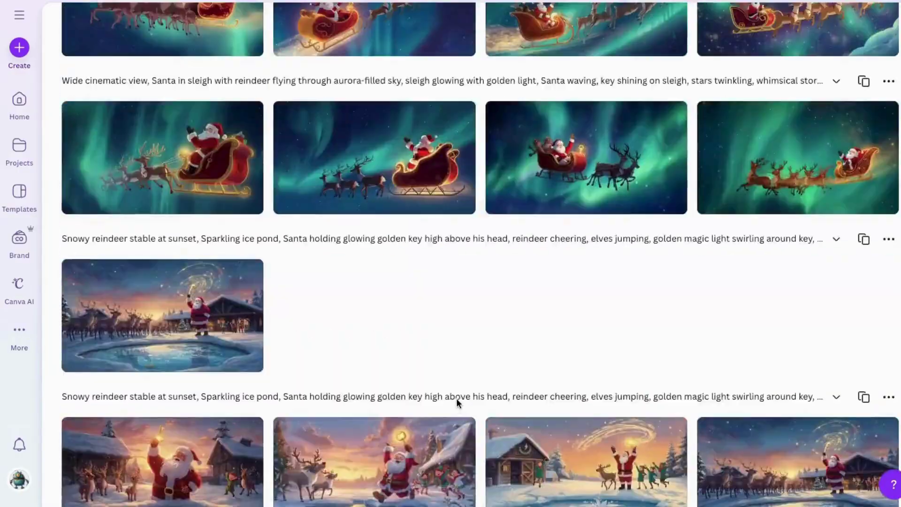
scroll(456, 397, "up", 20)
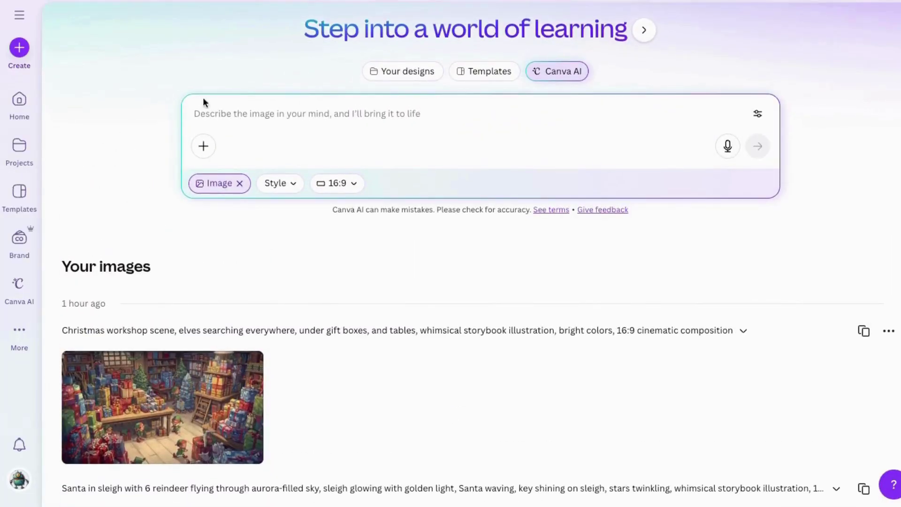
- Try the Sketch - Color style, then set Style back to None and keep 16:9
left_click(284, 184)
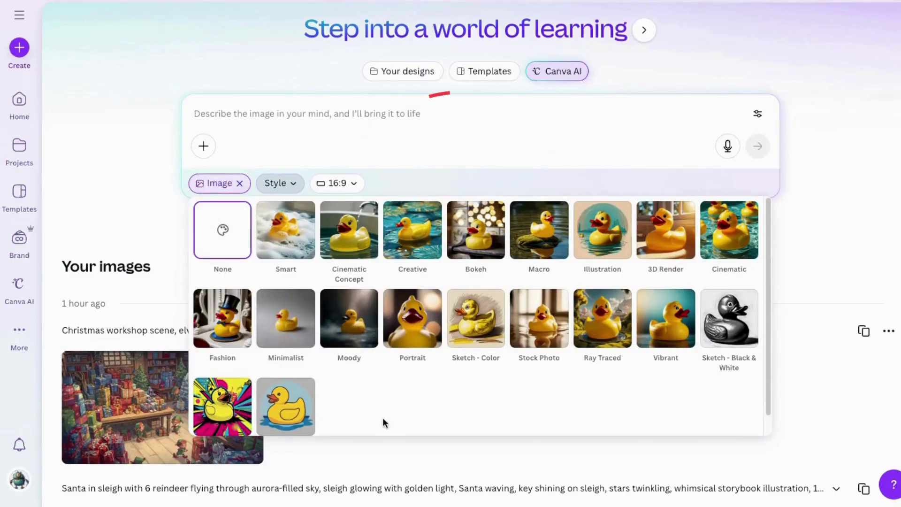
left_click(475, 318)
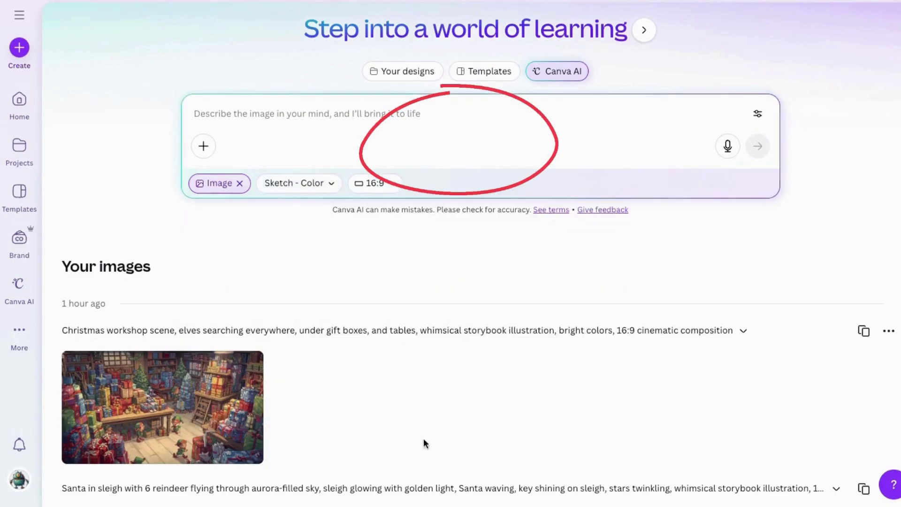
left_click(284, 184)
left_click(221, 226)
left_click(343, 184)
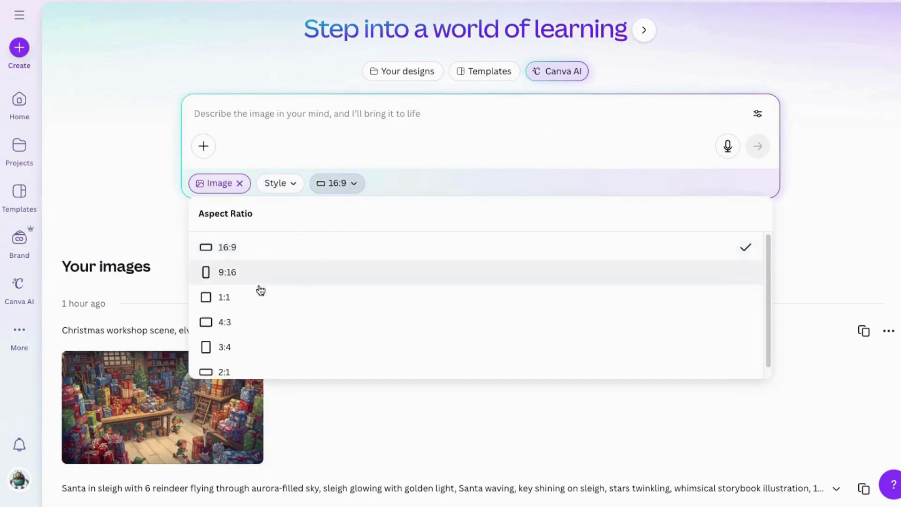
scroll(268, 249, "down", 3)
left_click(218, 84)
scroll(422, 188, "up", 2)
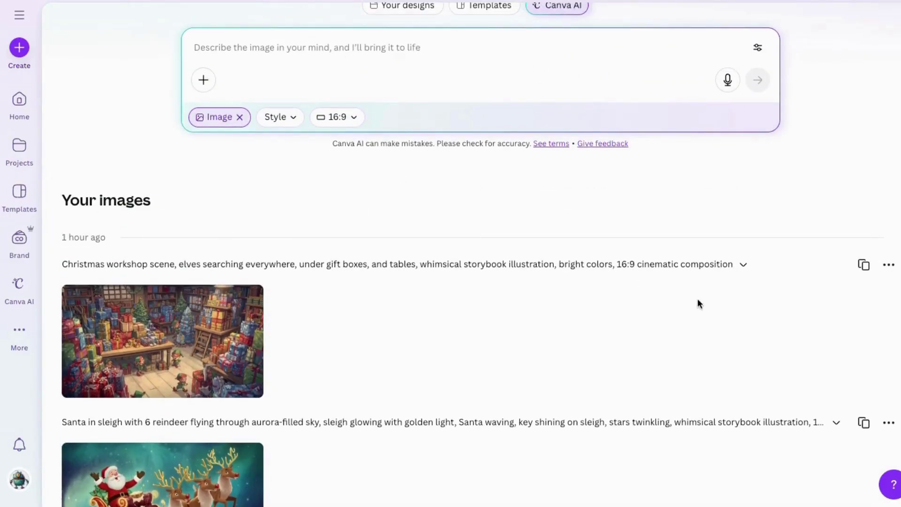
- Reuse the earlier Santa aurora prompt to generate four sleigh-and-reindeer images
scroll(481, 282, "down", 20)
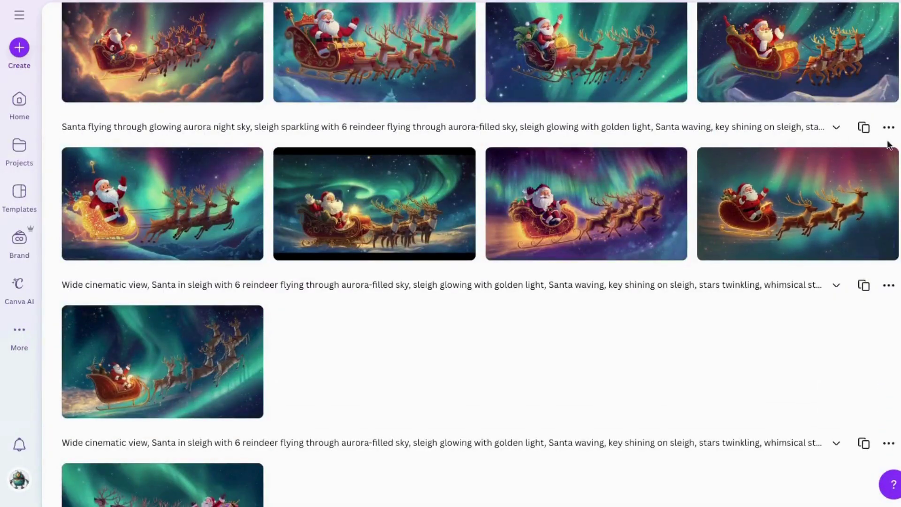
left_click(862, 129)
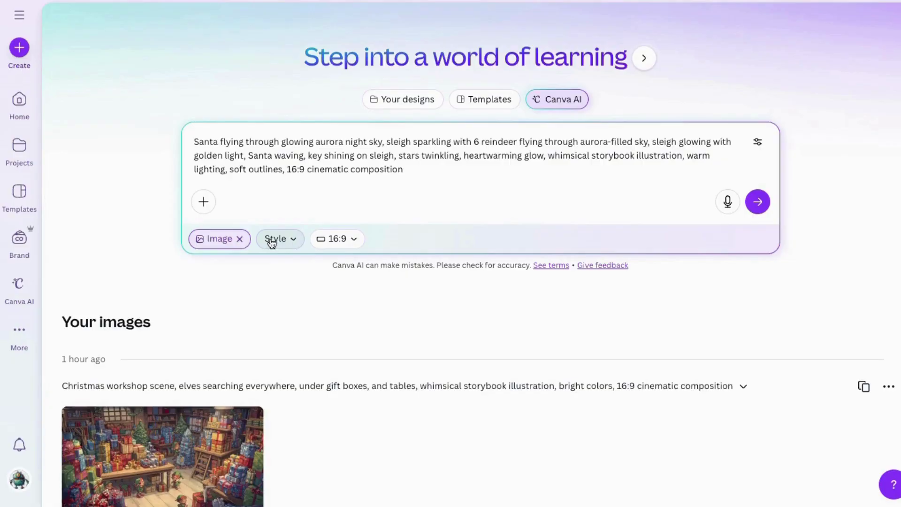
left_click(758, 203)
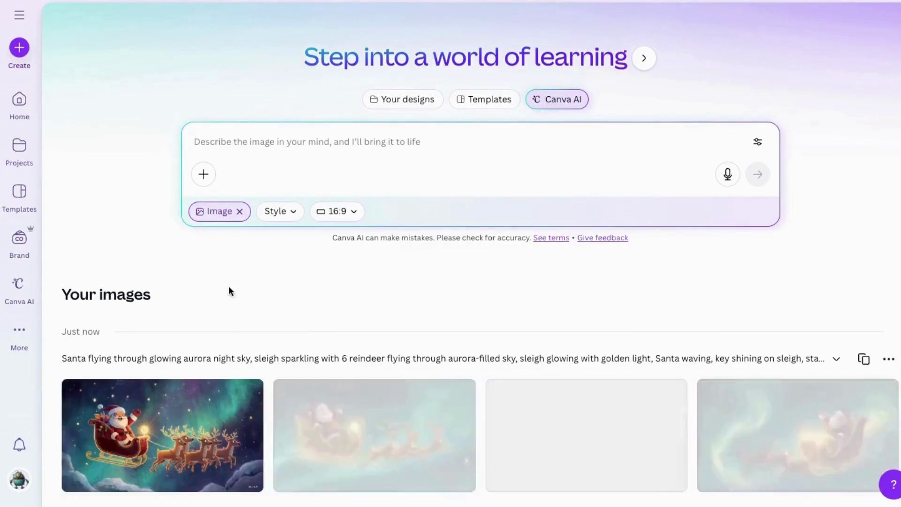
scroll(322, 335, "down", 3)
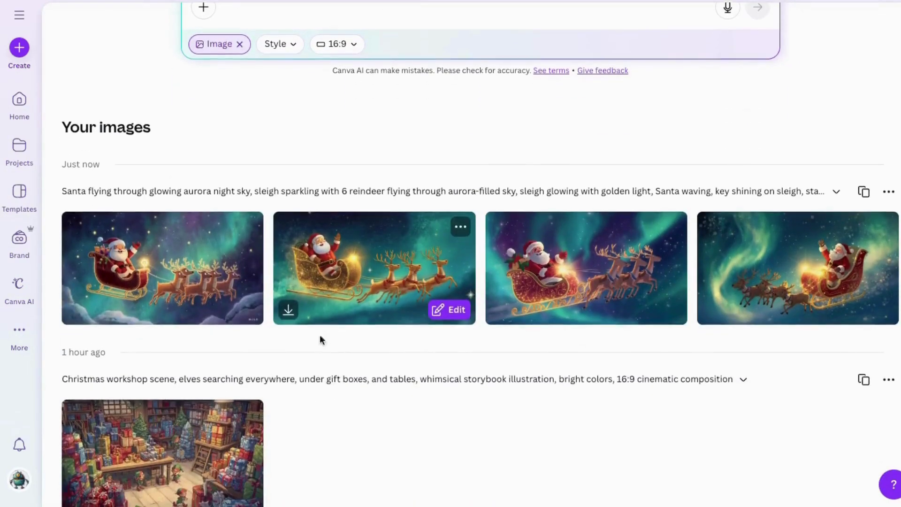
- Read the full prompts of the new and older Santa sleigh images, closing each preview
left_click(143, 263)
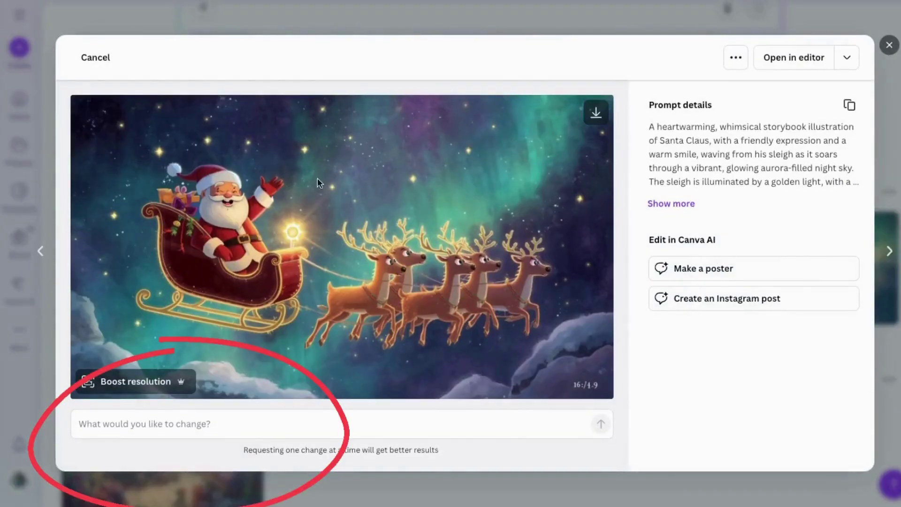
left_click(671, 203)
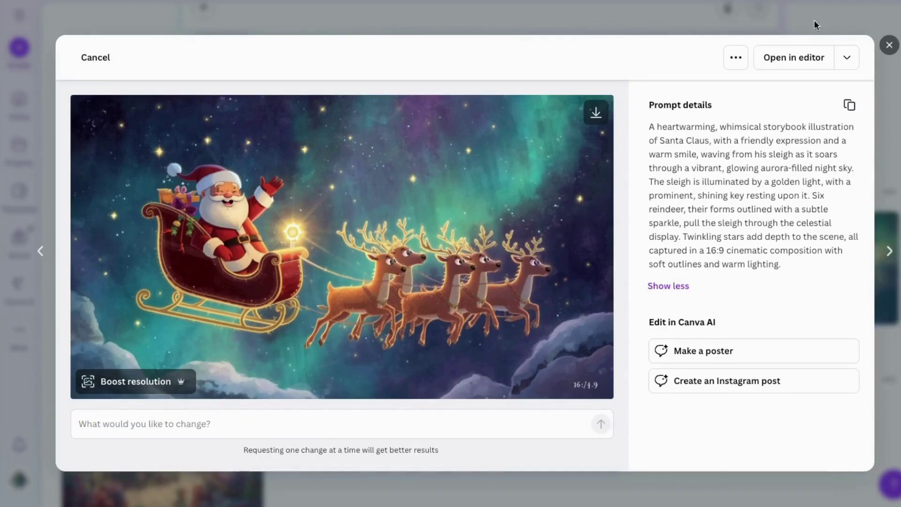
left_click(888, 45)
scroll(328, 261, "down", 3)
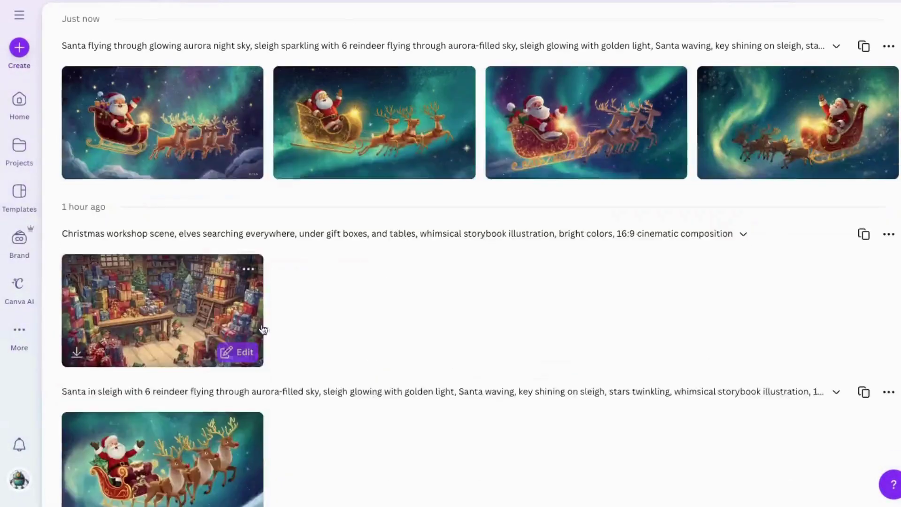
scroll(260, 326, "down", 3)
left_click(150, 310)
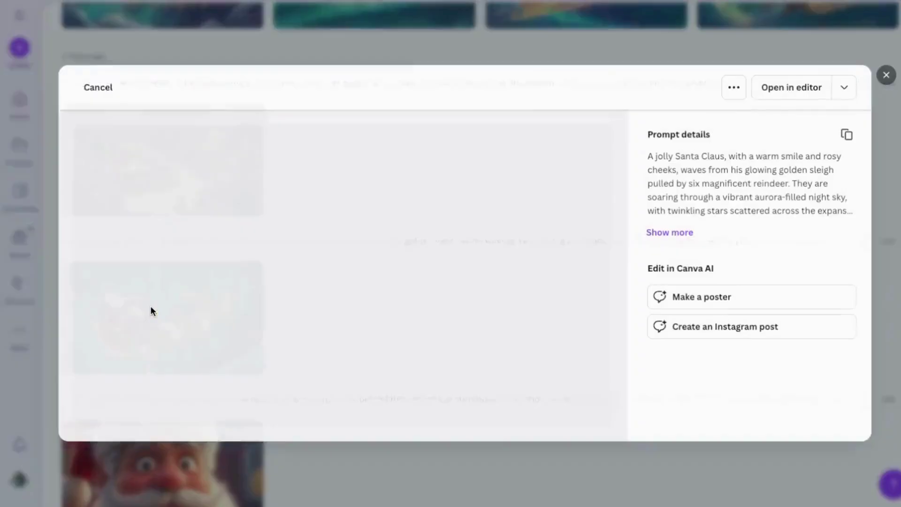
left_click(671, 234)
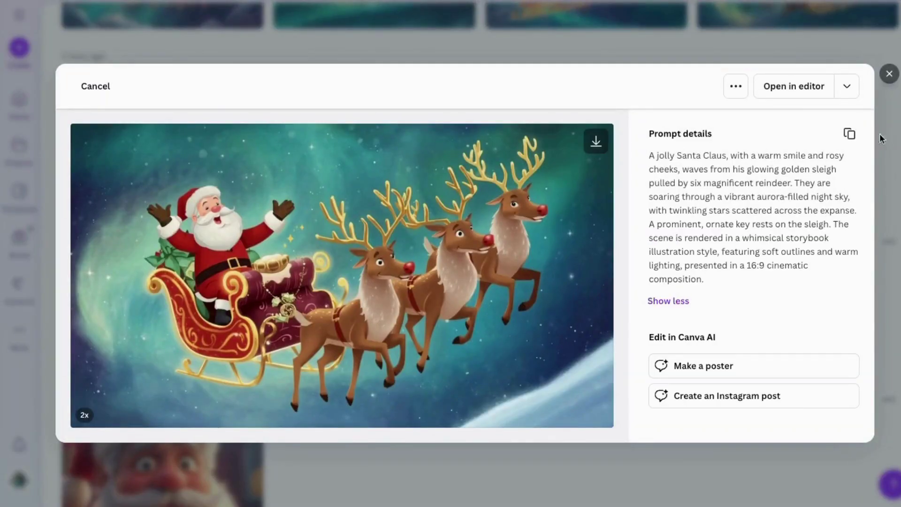
left_click(889, 74)
- Scroll through the earlier story images in the Your images list, including the Mrs. Claus workshop image
scroll(223, 327, "down", 3)
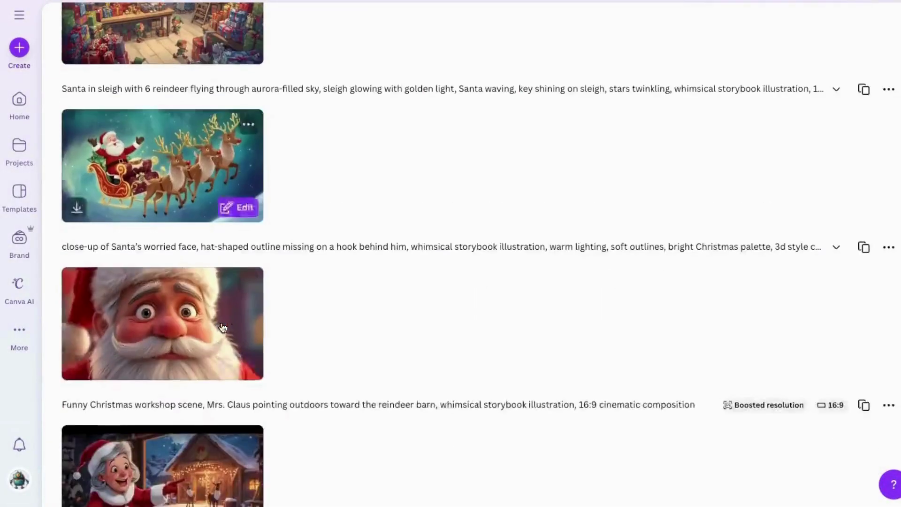
scroll(223, 327, "down", 15)
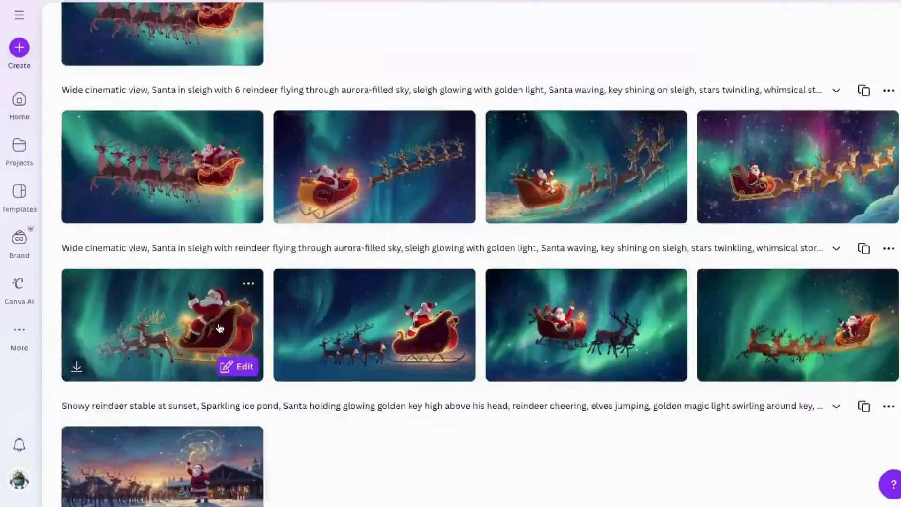
scroll(220, 327, "down", 10)
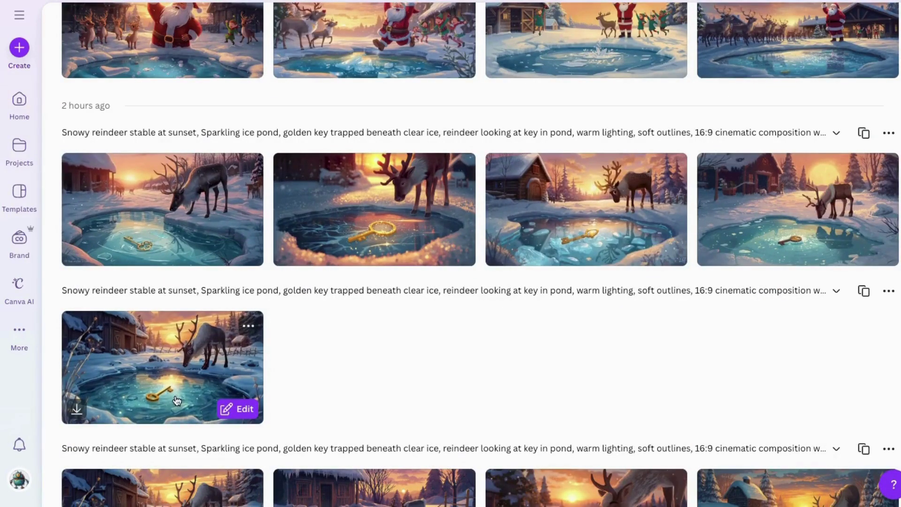
scroll(334, 392, "down", 12)
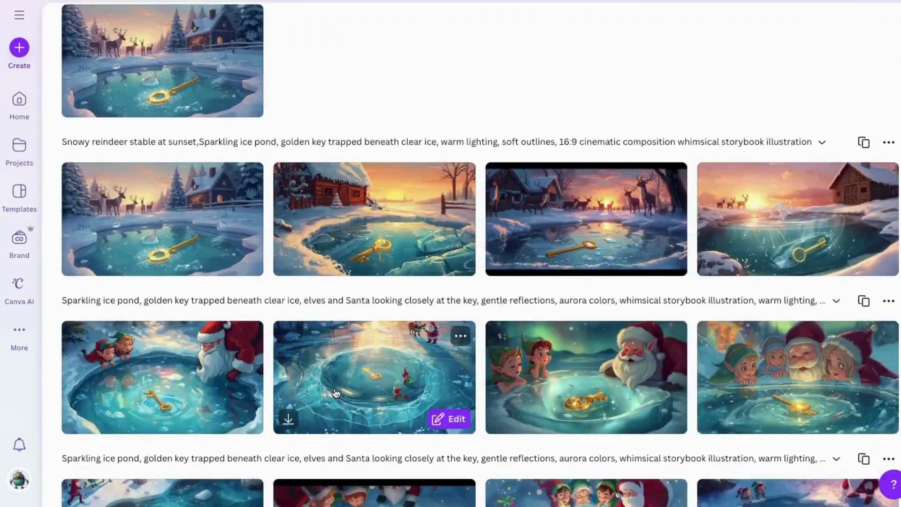
scroll(334, 394, "down", 12)
scroll(334, 394, "up", 9)
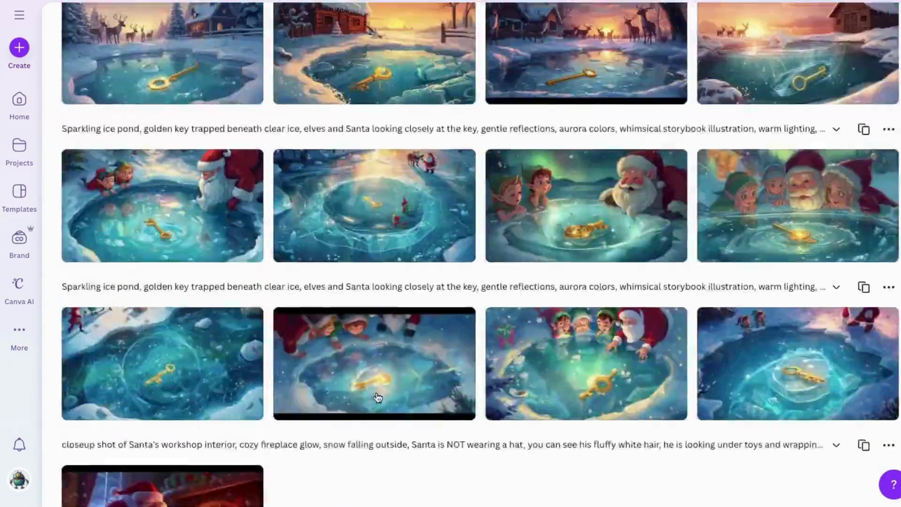
scroll(377, 398, "up", 10)
scroll(472, 253, "up", 15)
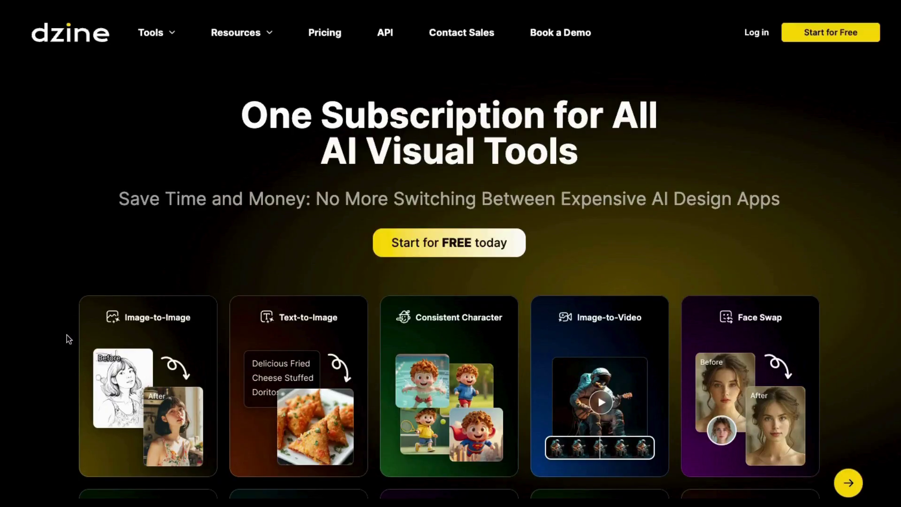
- Scroll through Dzine's homepage tools like Text-to-Image, Image-to-Video and Face Swap
scroll(67, 334, "down", 10)
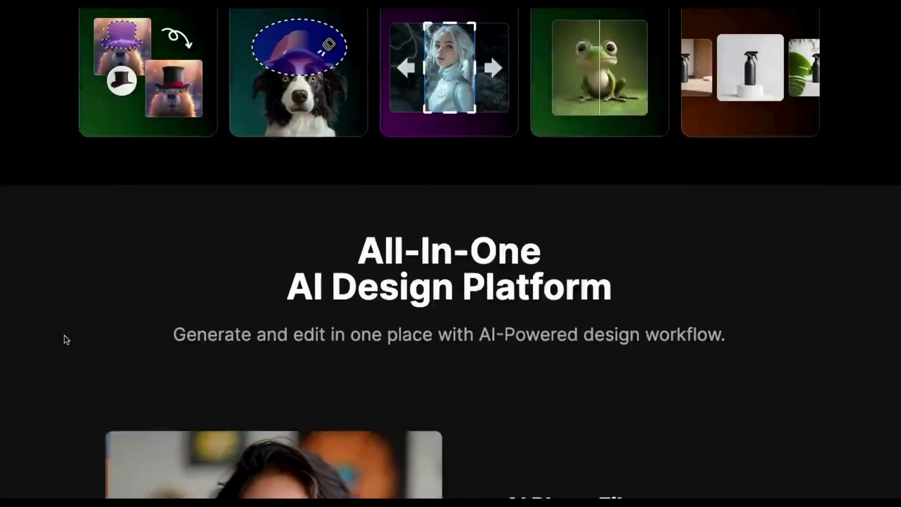
scroll(67, 339, "down", 6)
scroll(67, 339, "up", 4)
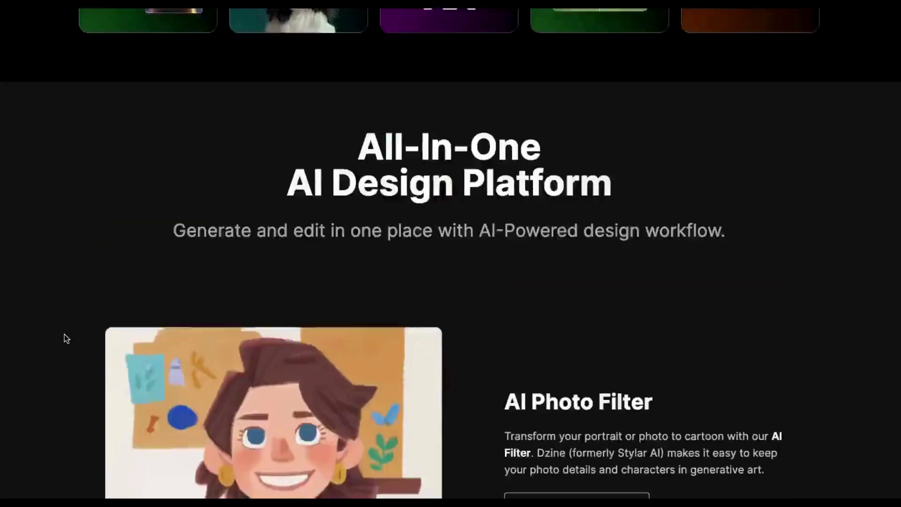
scroll(65, 336, "up", 10)
scroll(64, 337, "down", 2)
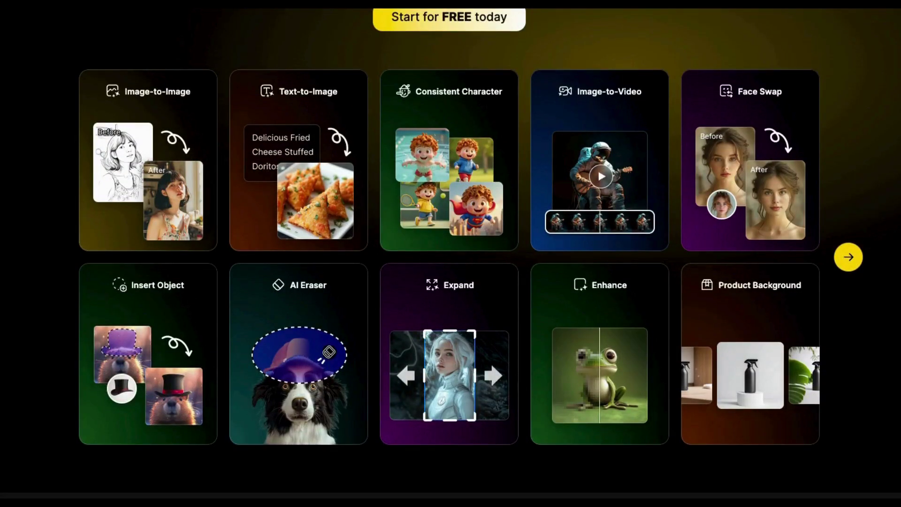
scroll(848, 174, "up", 5)
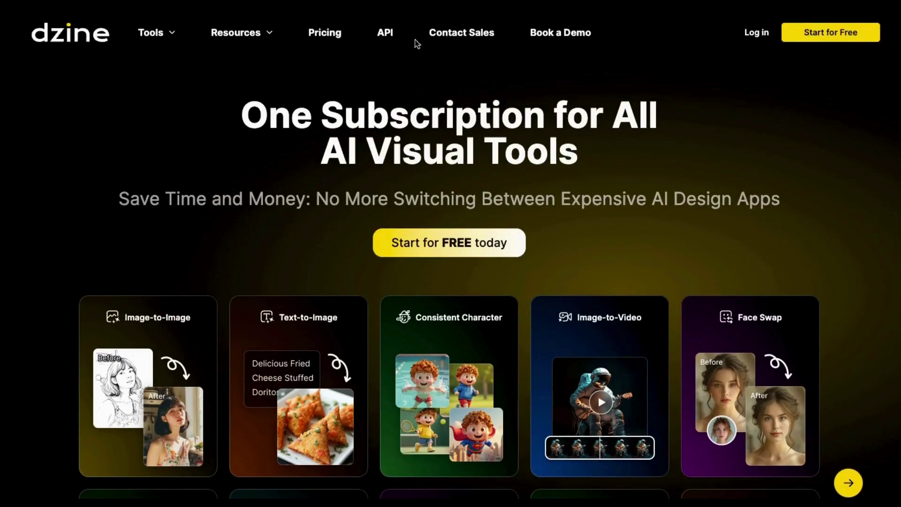
- Open Dzine's pricing plans and switch to annual billing: Beginner $7, Creator $16, Master $50
left_click(322, 36)
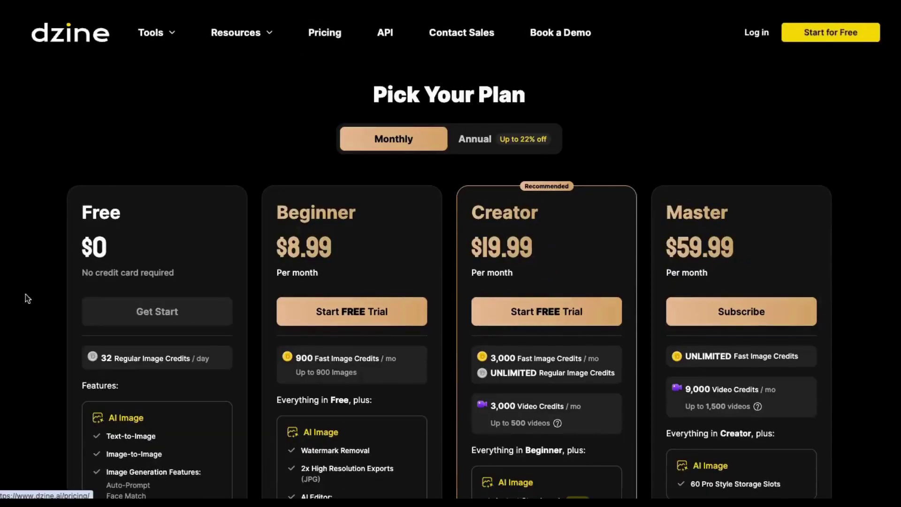
scroll(12, 328, "down", 1)
scroll(12, 329, "down", 3)
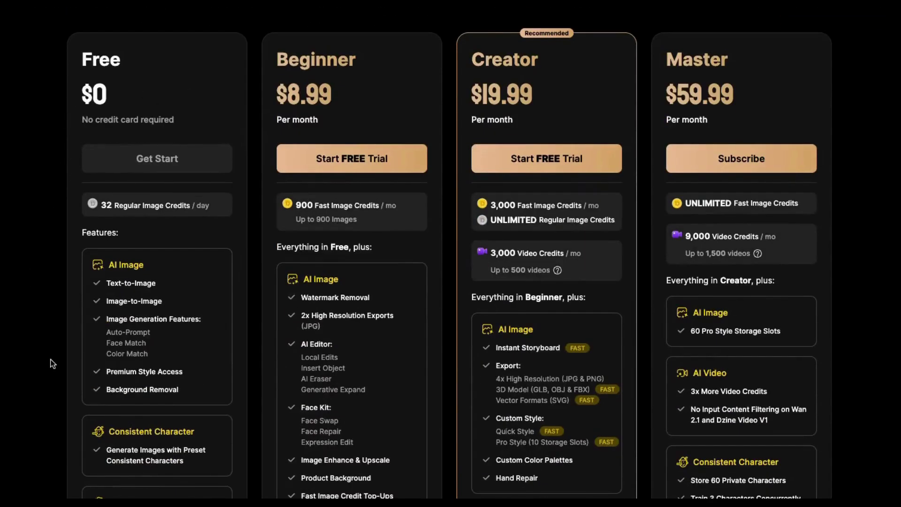
scroll(52, 363, "down", 3)
scroll(53, 357, "up", 1)
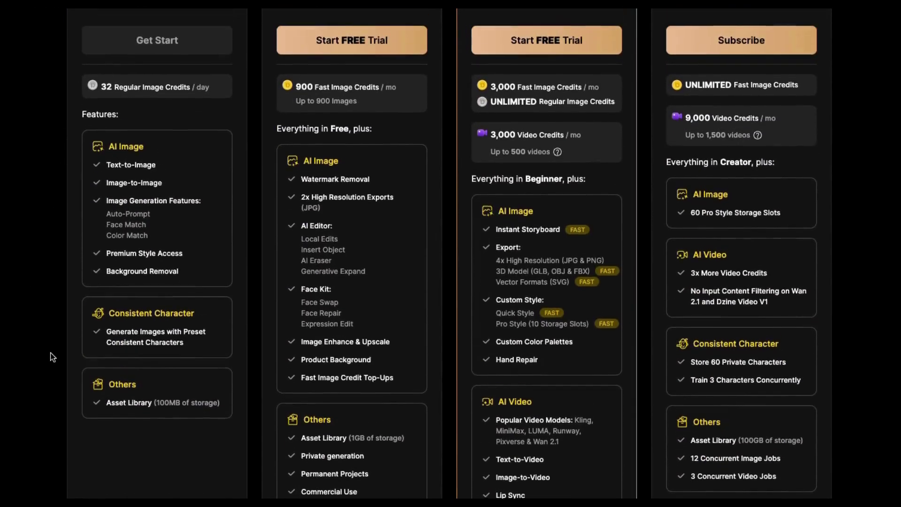
scroll(52, 357, "down", 3)
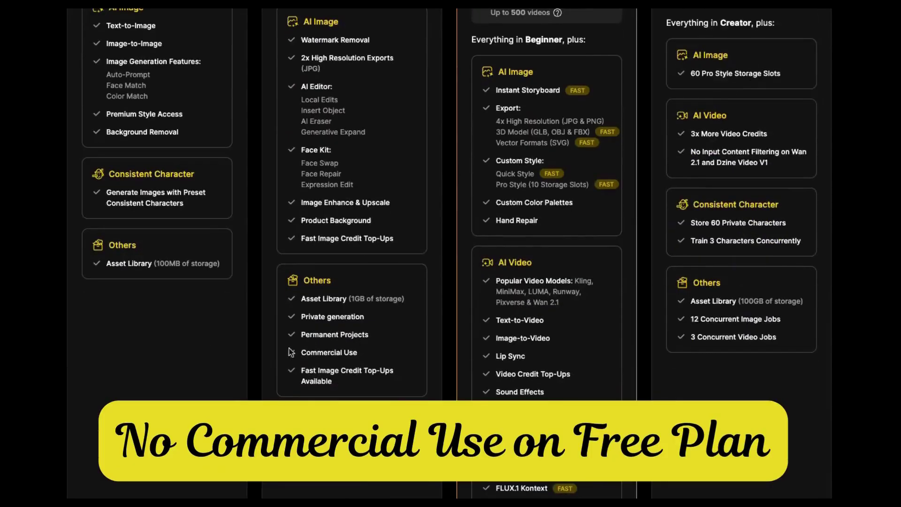
scroll(122, 299, "up", 4)
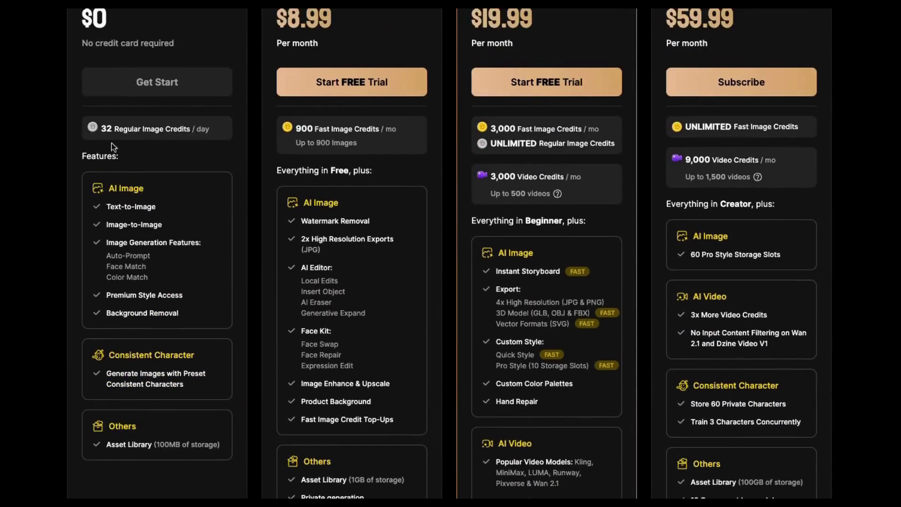
scroll(109, 435, "up", 5)
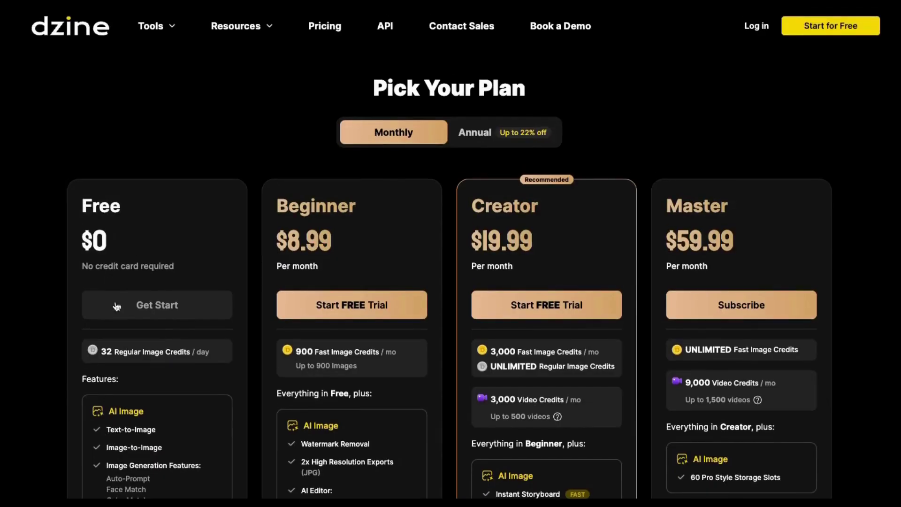
scroll(91, 303, "down", 1)
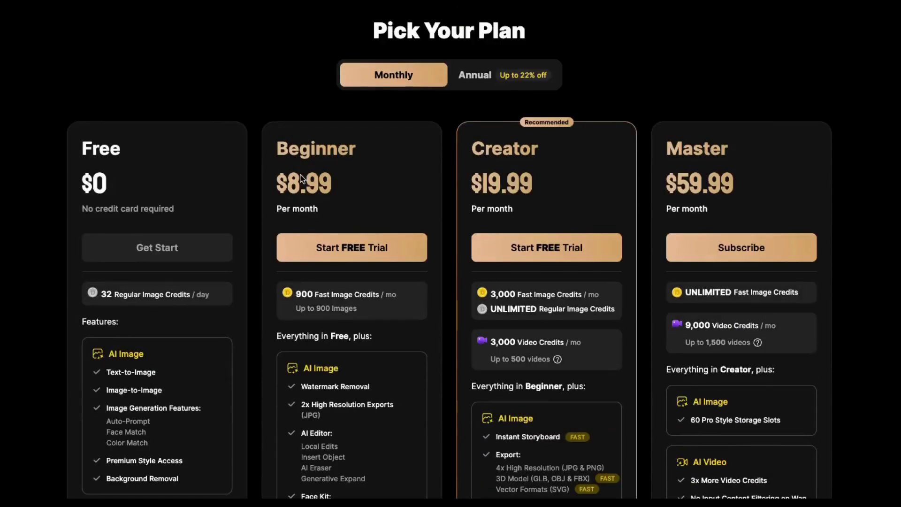
left_click(482, 79)
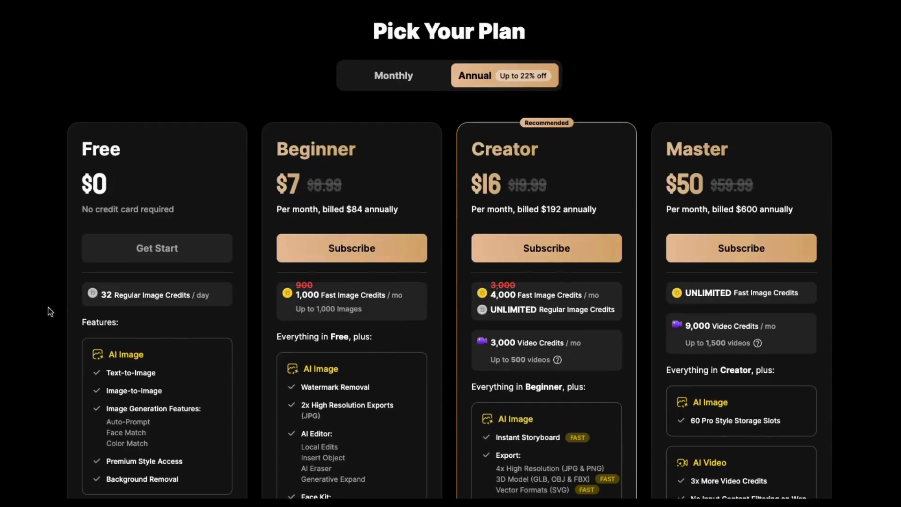
scroll(49, 311, "up", 1)
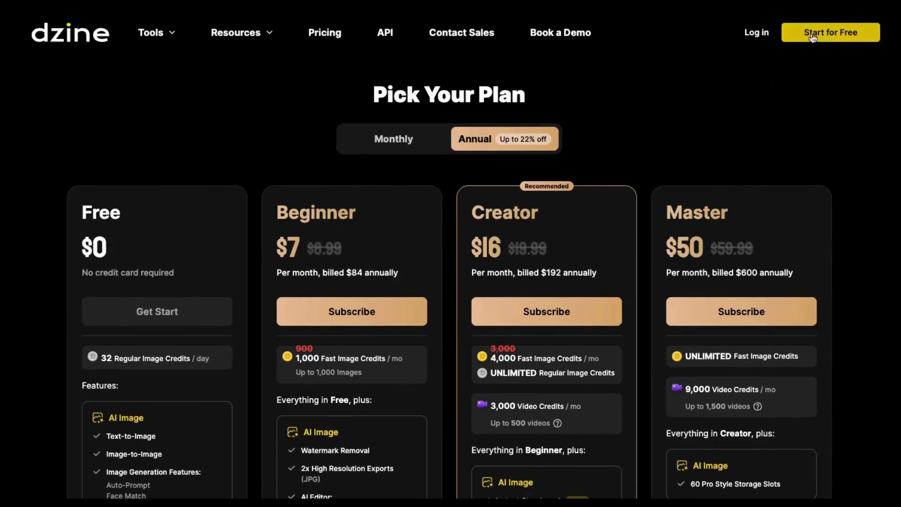
- Start Dzine for free and open the Image-to-Video tool from Popular Tools on the home page
left_click(831, 33)
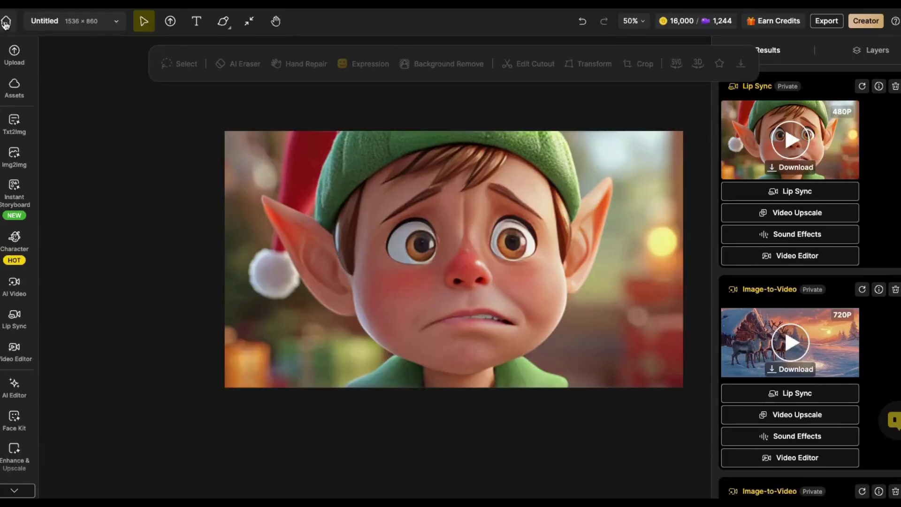
left_click(5, 23)
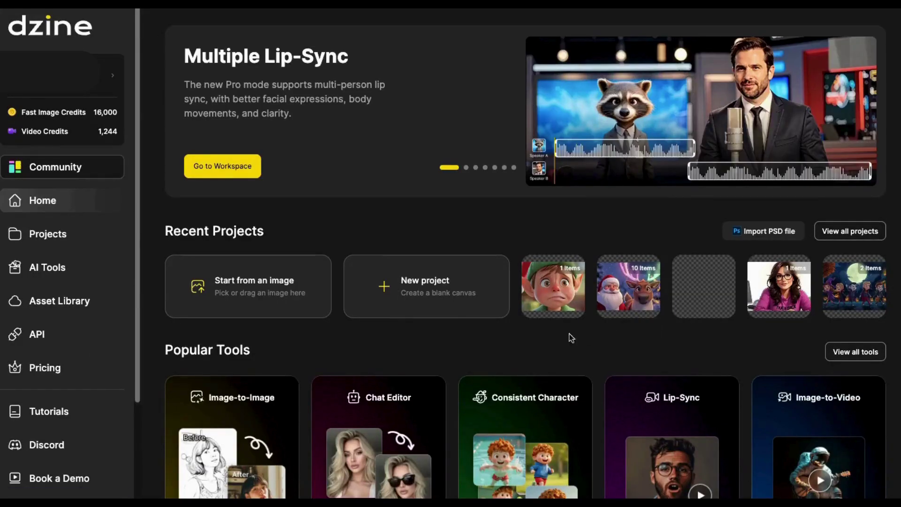
scroll(571, 338, "down", 3)
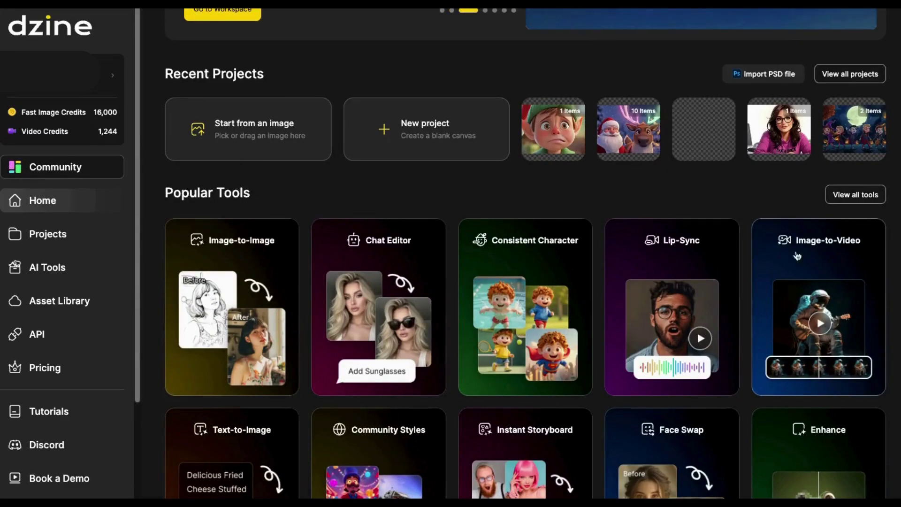
left_click(811, 260)
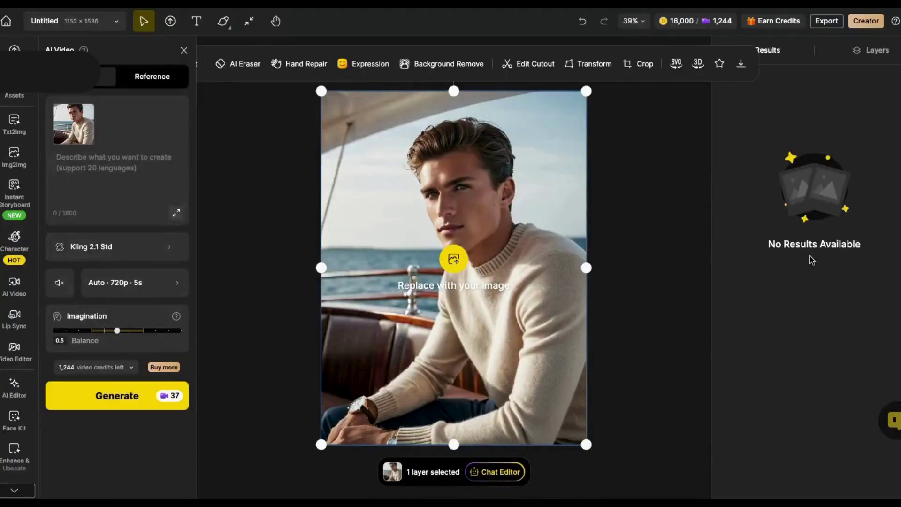
left_click(116, 22)
- Resize the Dzine canvas to 16:9 (1536×864) and zoom the view to 50%
left_click(80, 28)
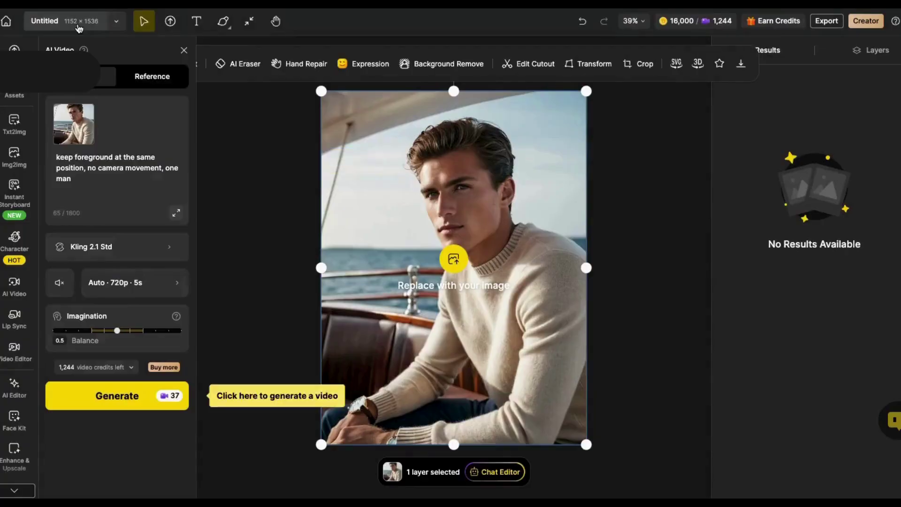
left_click(80, 27)
left_click(128, 206)
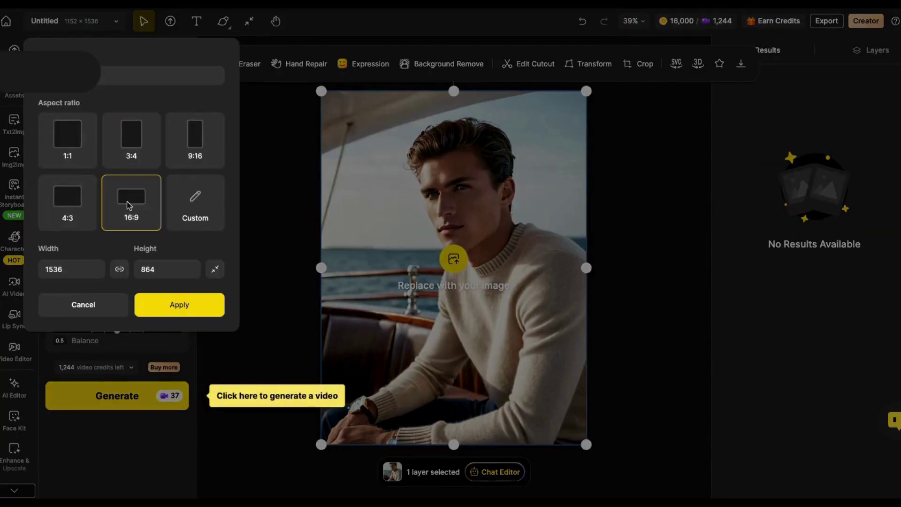
left_click(175, 306)
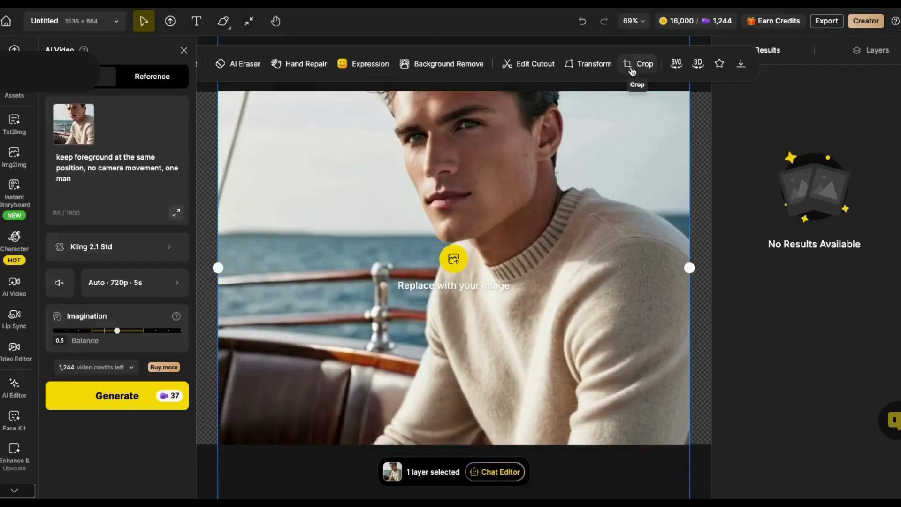
left_click(638, 24)
left_click(640, 61)
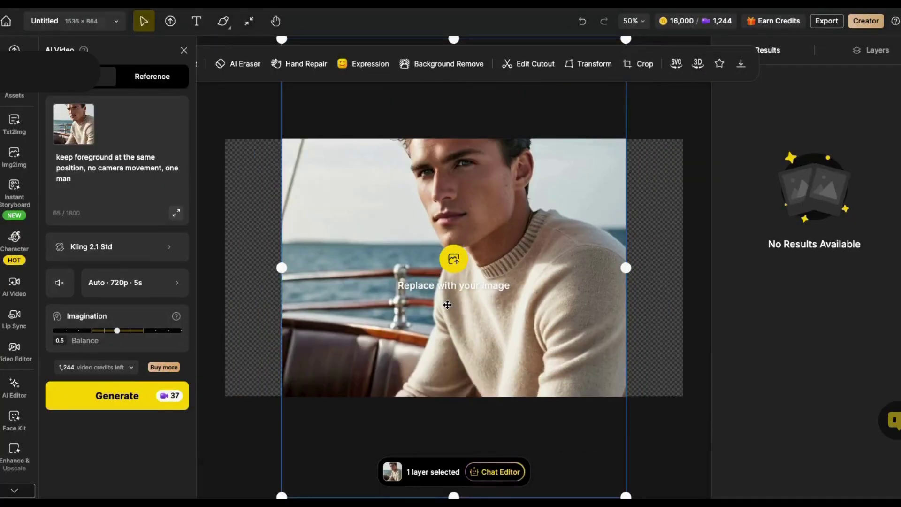
- Replace the sample photo with the Christmas Mrs. Claus illustration, keeping the zoom at 50%
key("Delete")
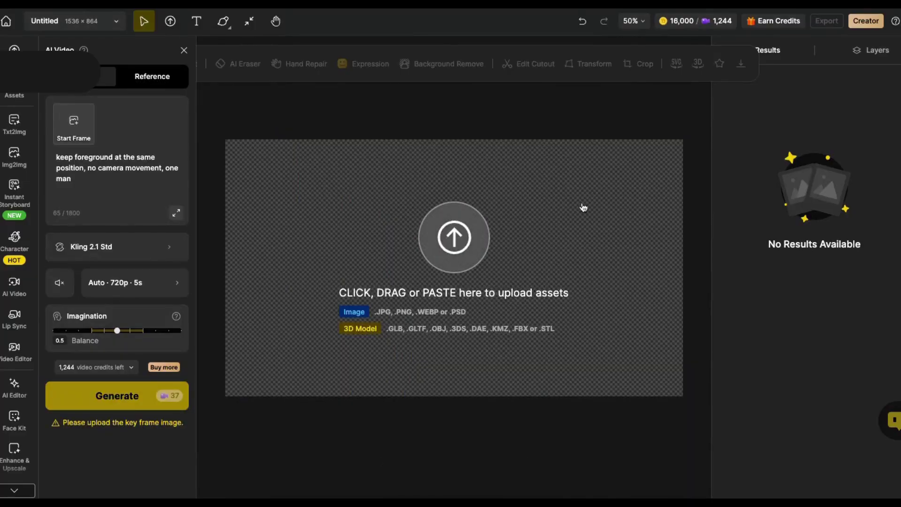
left_click_drag(359, 324, 334, 262)
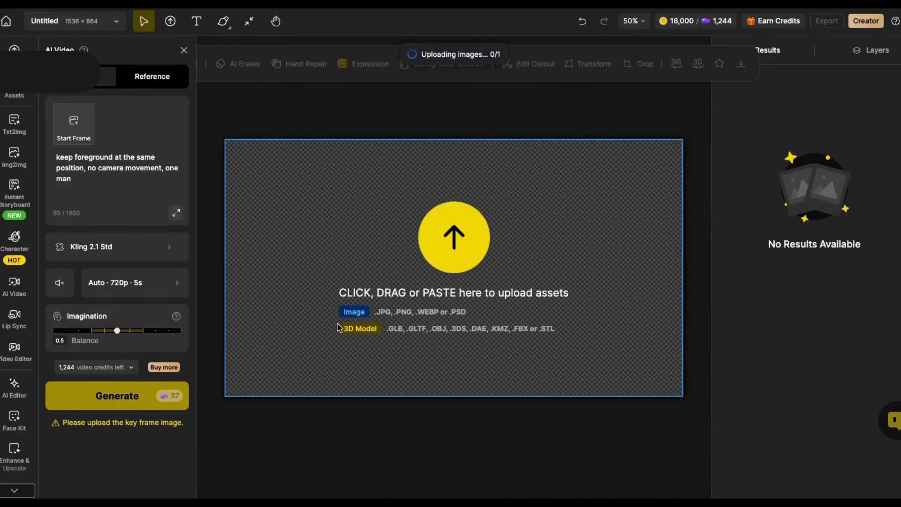
left_click(634, 21)
left_click(639, 61)
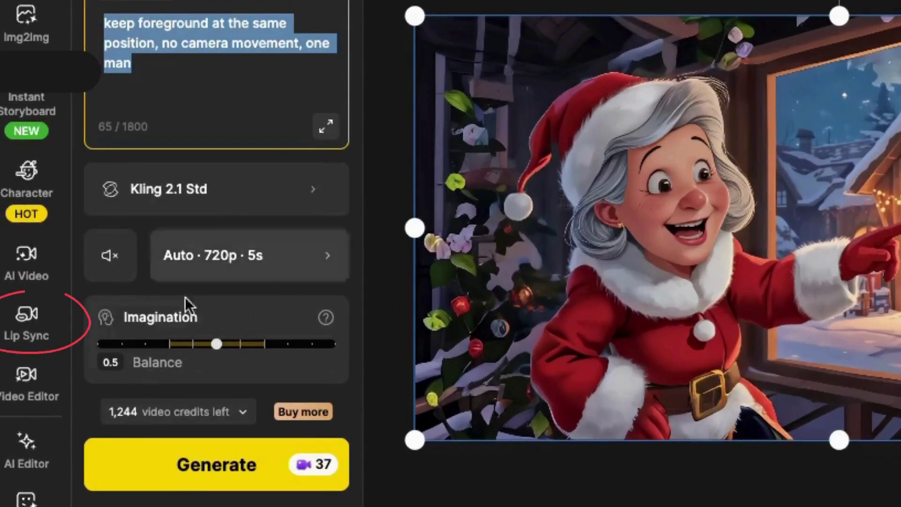
- Start a Lip Sync from the Mrs. Claus canvas image, selecting her face and cropping to 16:9
left_click(25, 324)
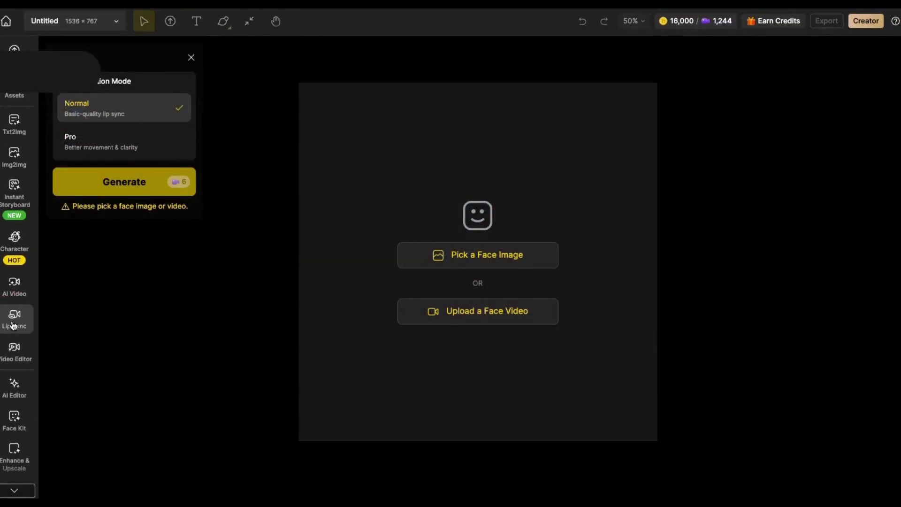
left_click(481, 254)
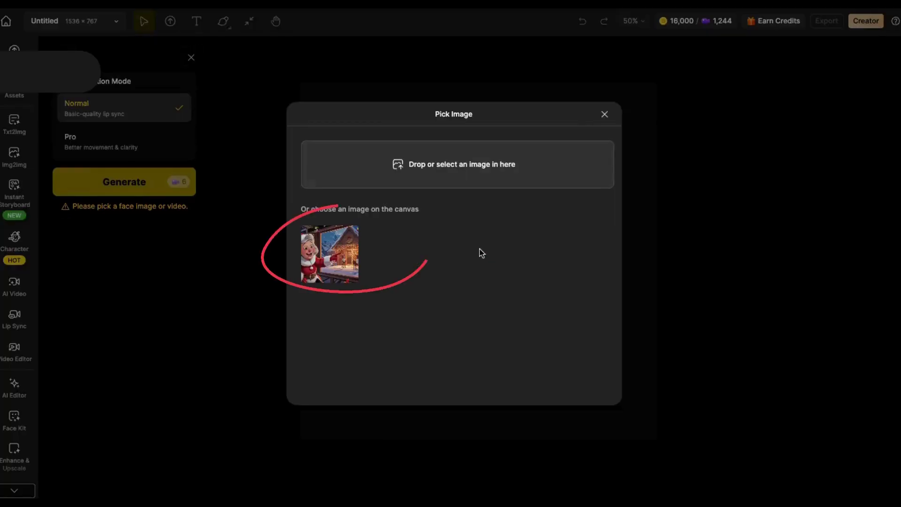
left_click(332, 261)
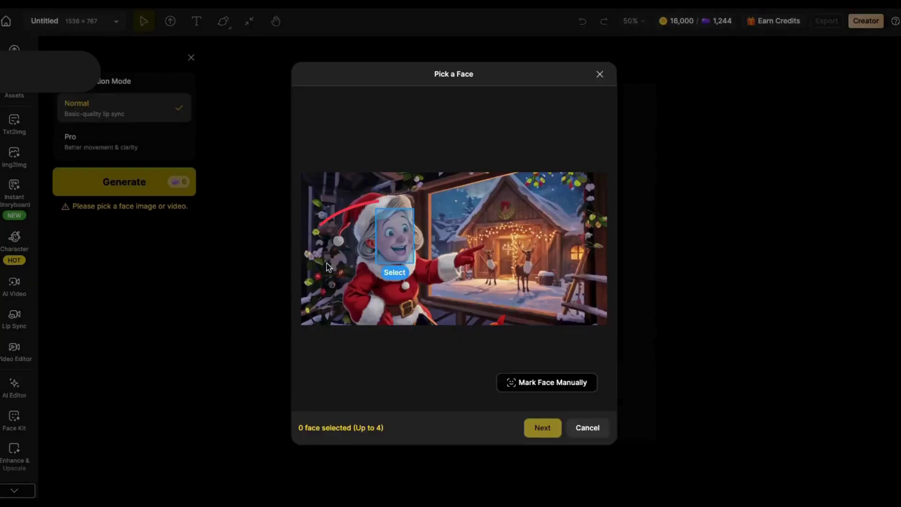
left_click(394, 272)
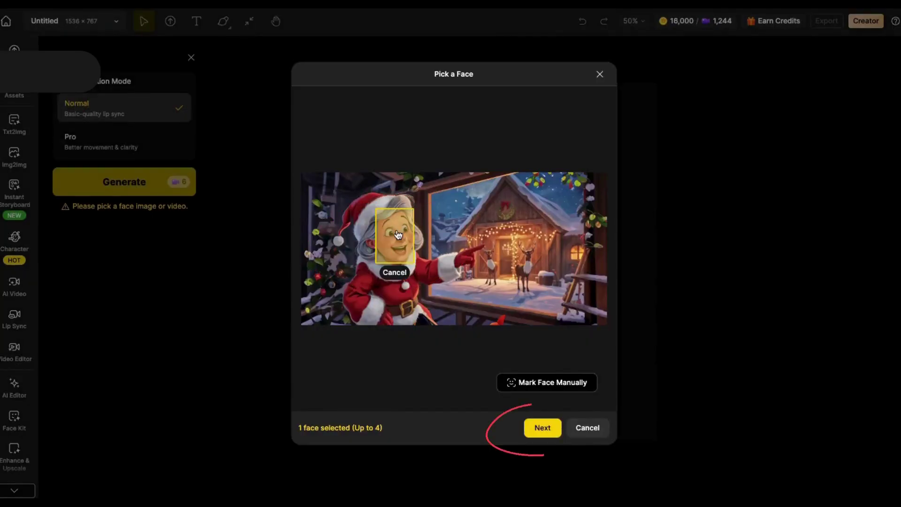
left_click(541, 428)
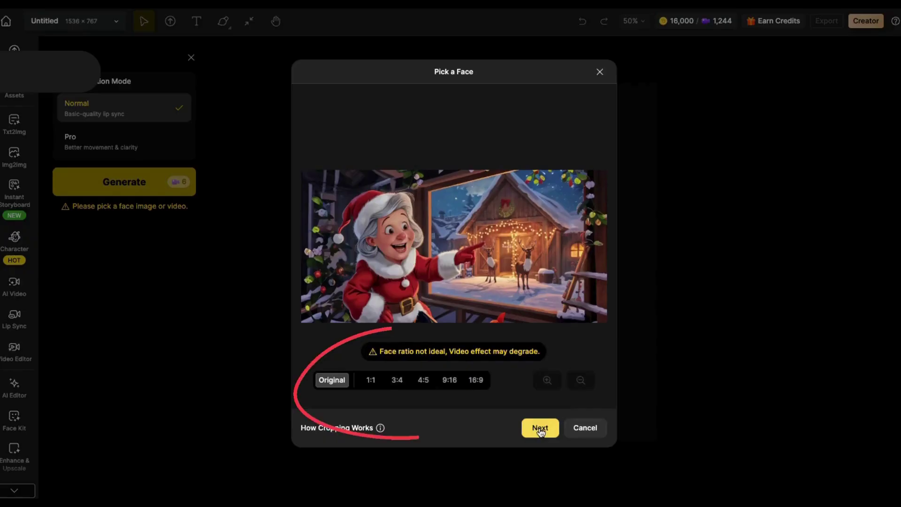
left_click(475, 380)
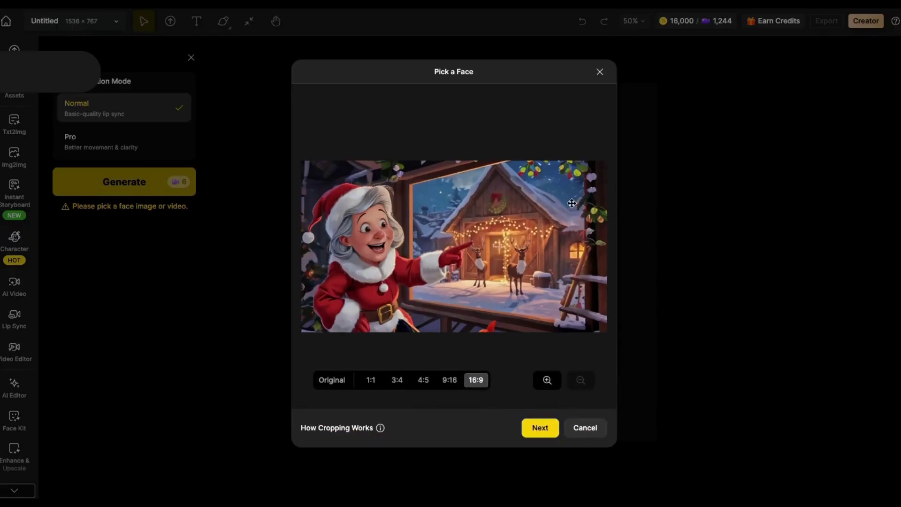
left_click(540, 428)
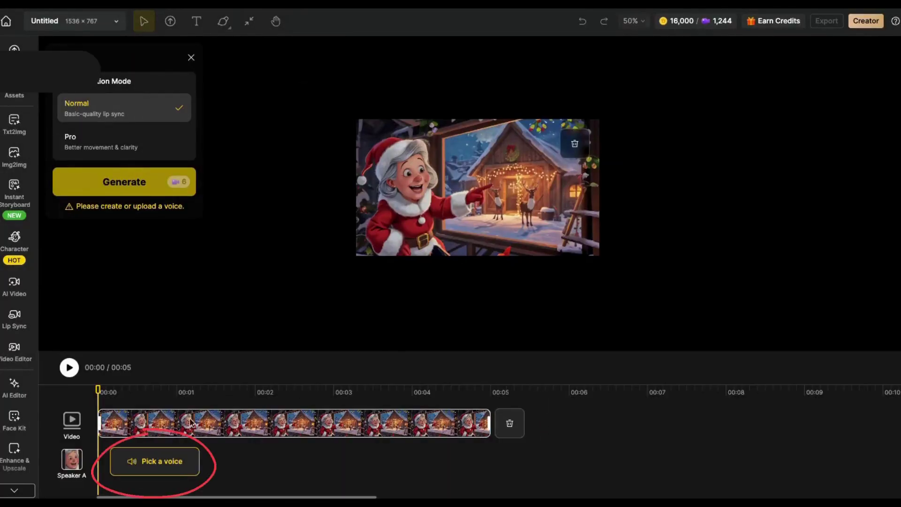
- Upload the narration audio for Speaker A, align it to 00:00 and trim the video to match
left_click(148, 460)
left_click(294, 119)
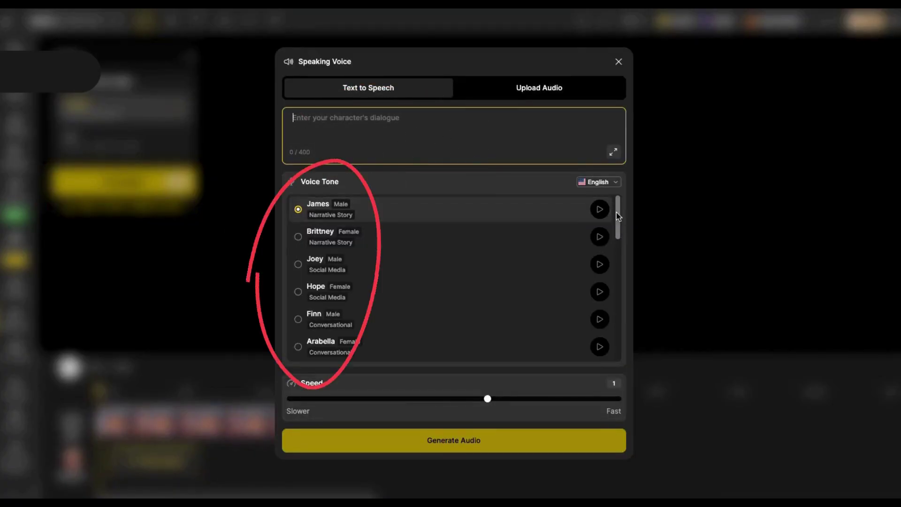
left_click_drag(617, 214, 615, 306)
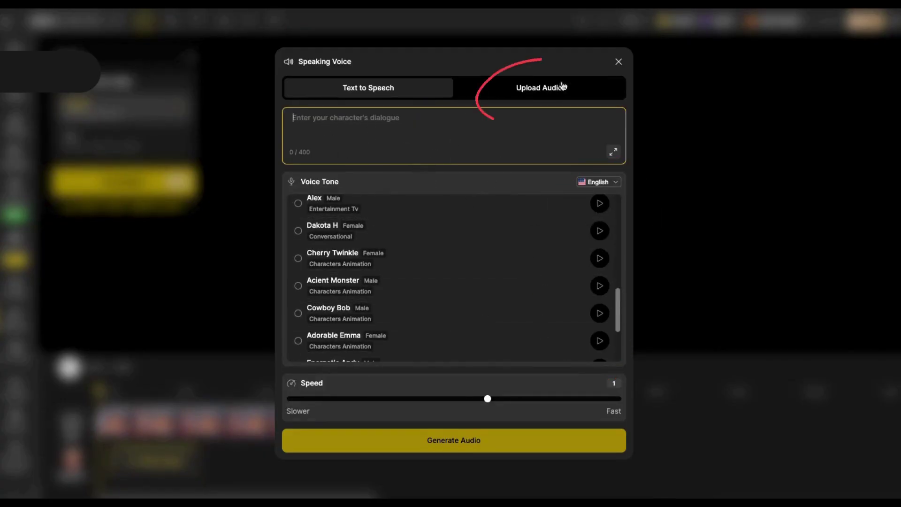
left_click(524, 89)
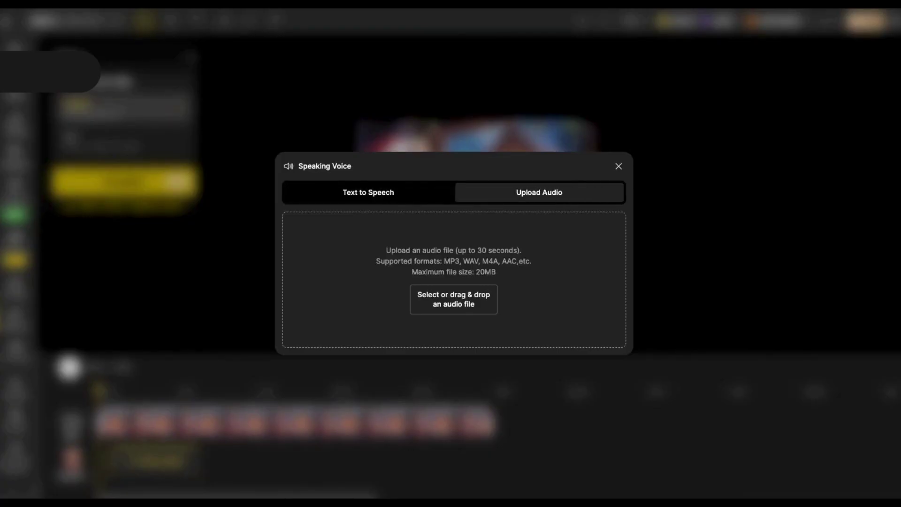
left_click_drag(900, 263, 395, 305)
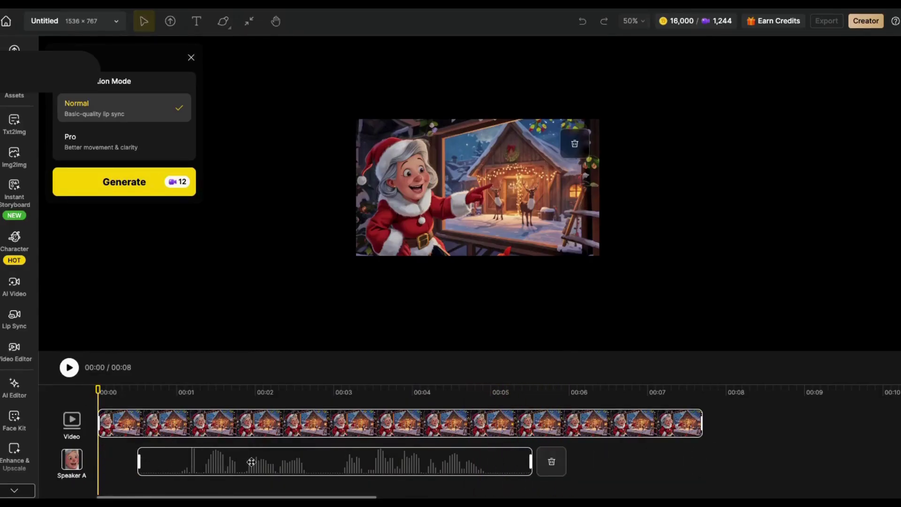
left_click_drag(252, 461, 213, 462)
left_click_drag(697, 424, 491, 420)
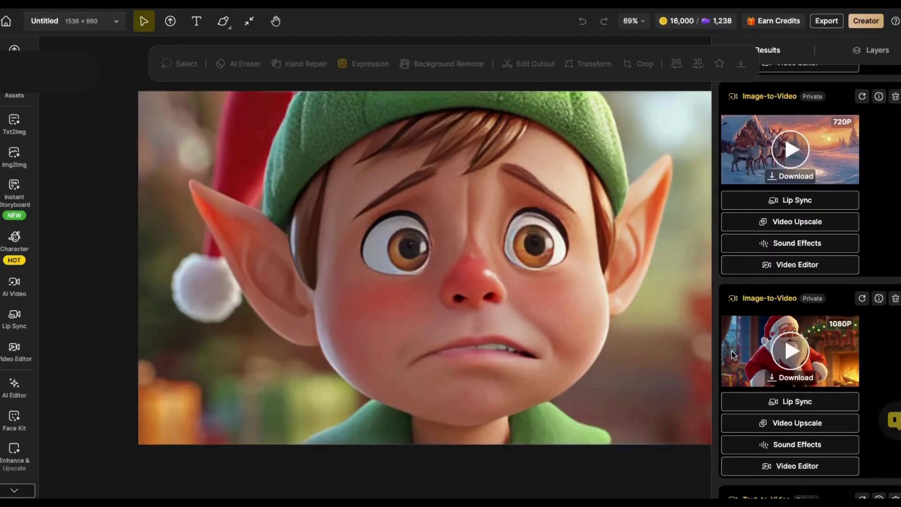
- Preview the finished Santa, reindeer and elf clips one after another, then close the preview
left_click(733, 355)
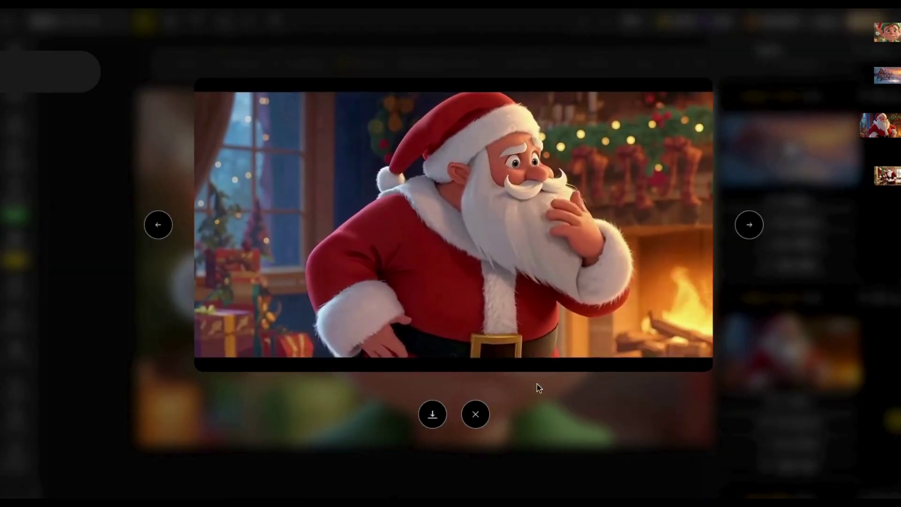
left_click(887, 75)
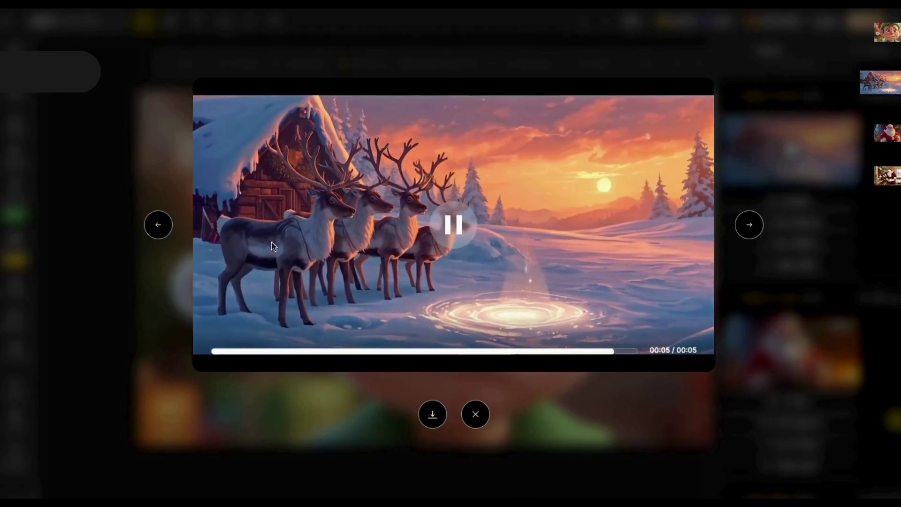
left_click(886, 33)
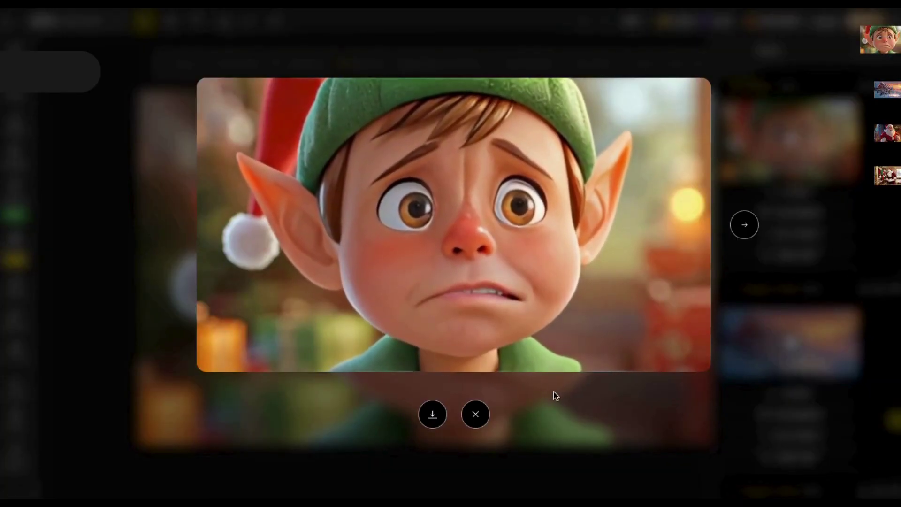
left_click(475, 414)
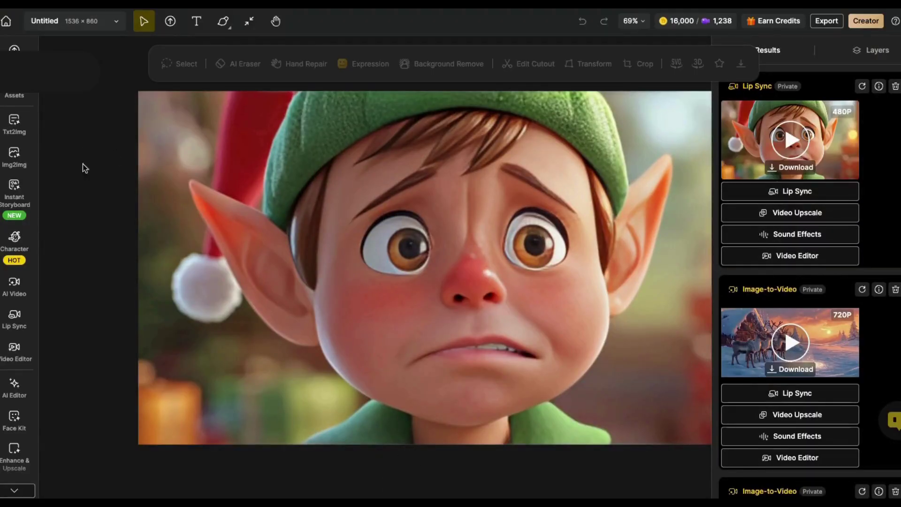
- Open AI Video and browse the list of available video models
left_click(14, 286)
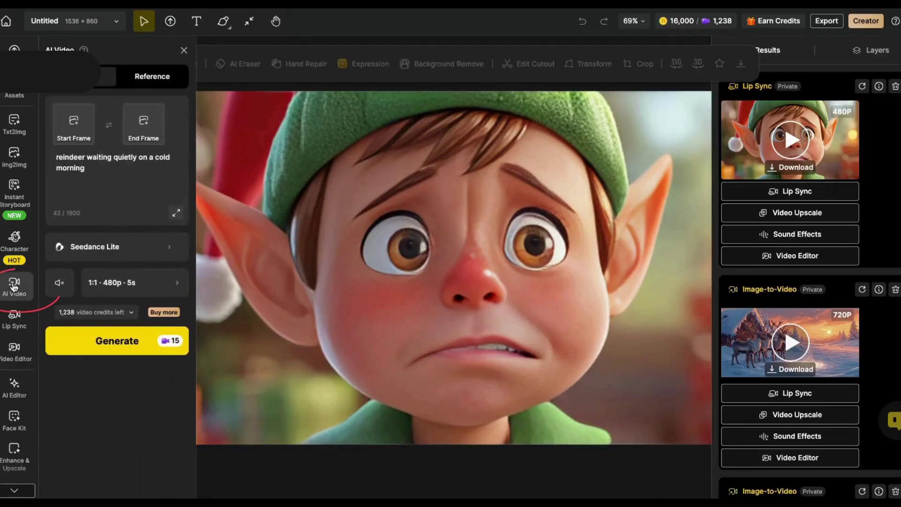
left_click(170, 250)
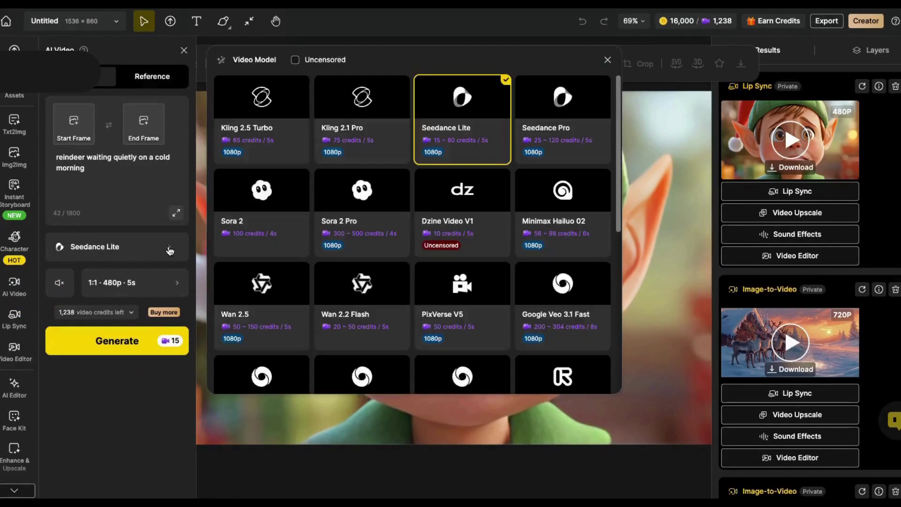
scroll(555, 340, "down", 2)
scroll(555, 340, "down", 5)
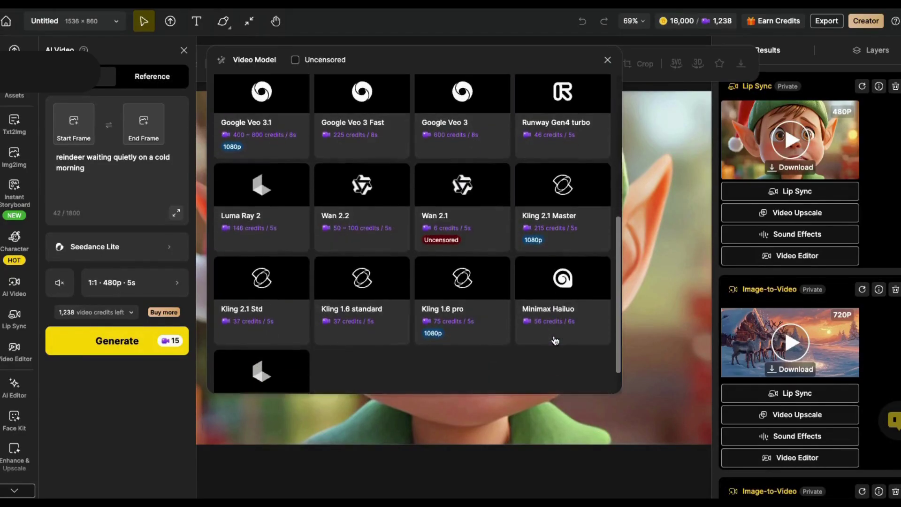
scroll(594, 332, "up", 7)
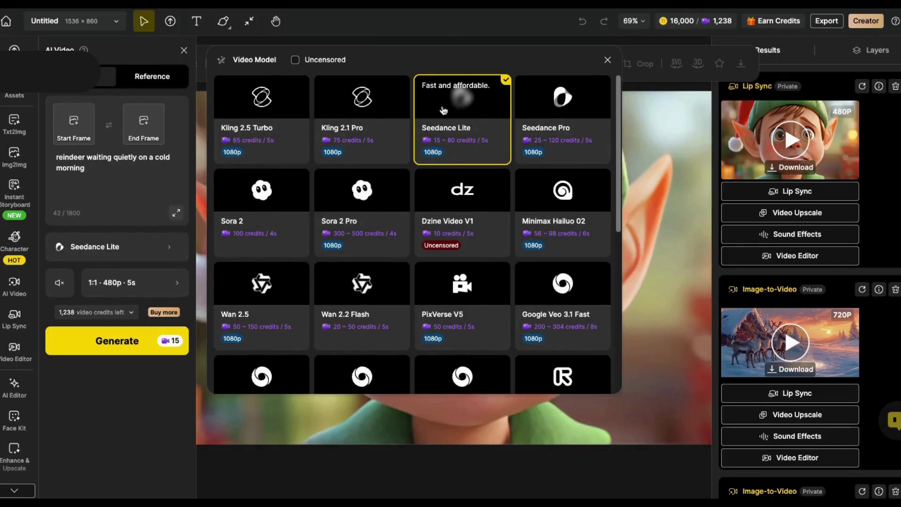
left_click(71, 126)
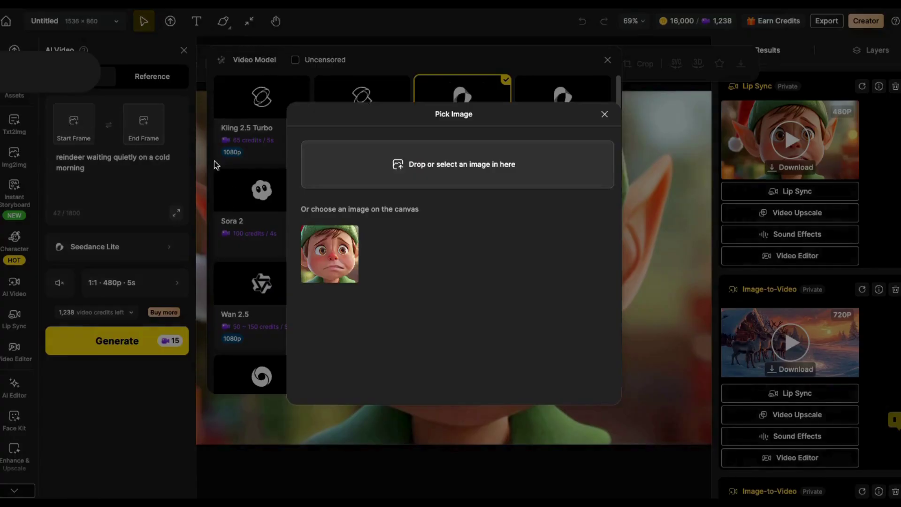
left_click(602, 116)
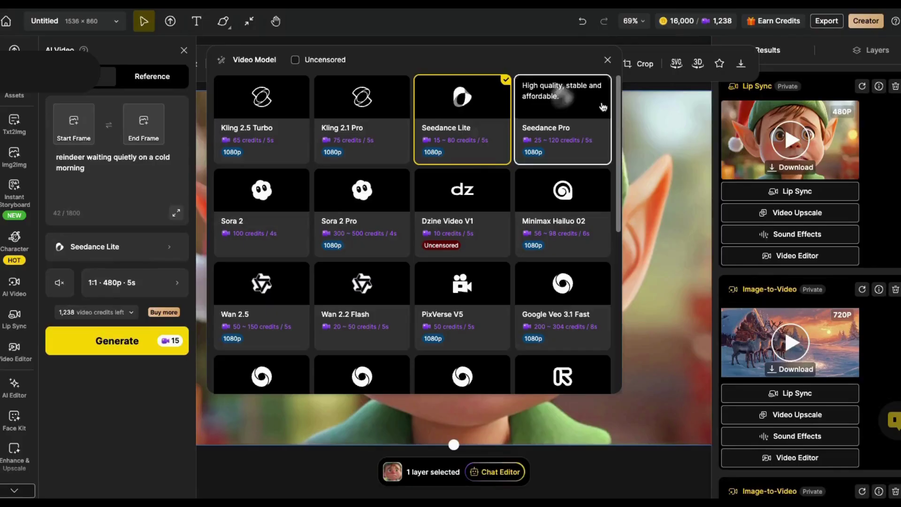
left_click(605, 61)
- Remove the elf image, zoom to 50%, set the Santa picture as start frame and preview the workshop clip
key("Delete")
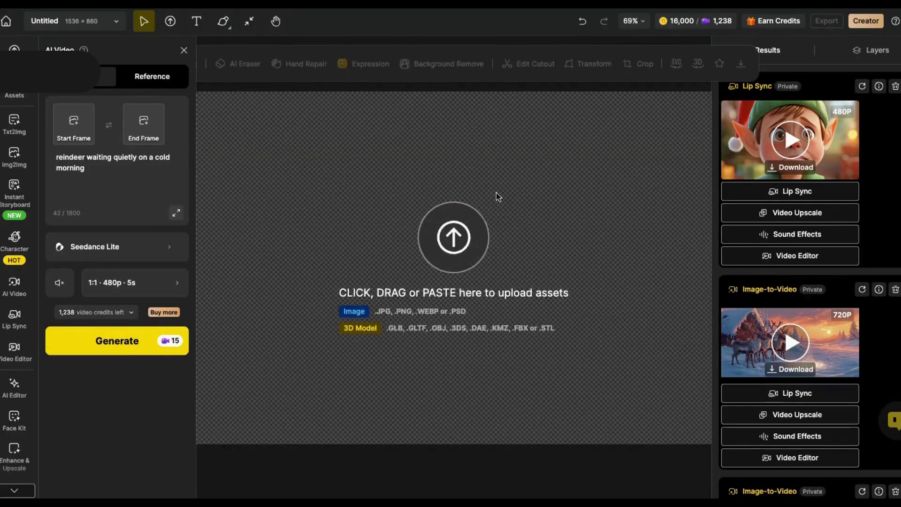
left_click(631, 20)
left_click(634, 61)
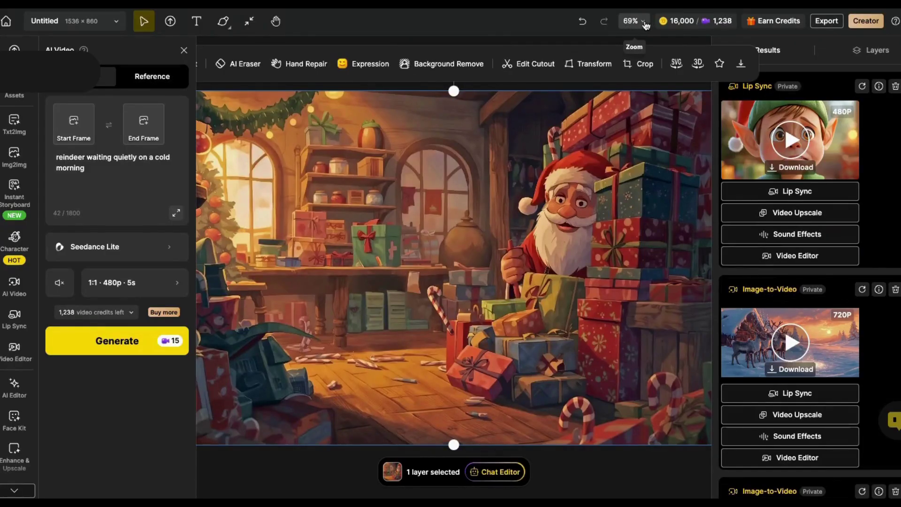
left_click(644, 22)
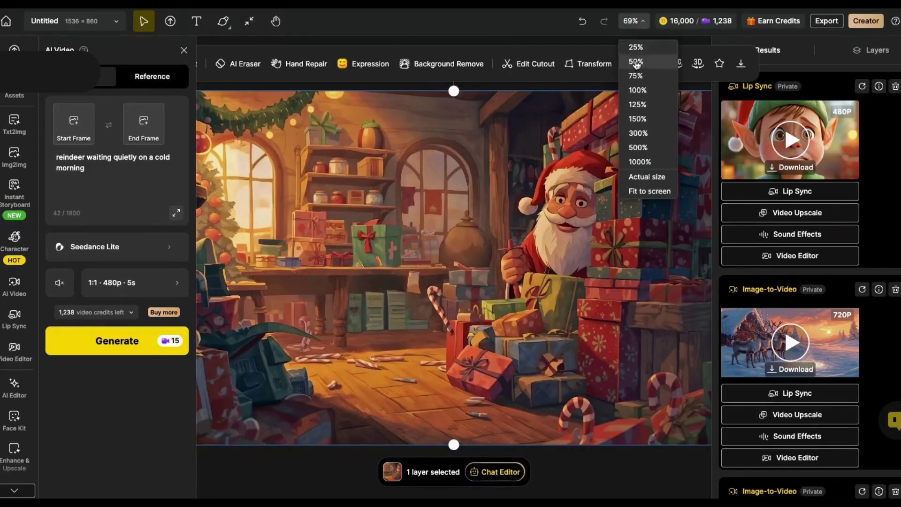
left_click(633, 60)
left_click(72, 120)
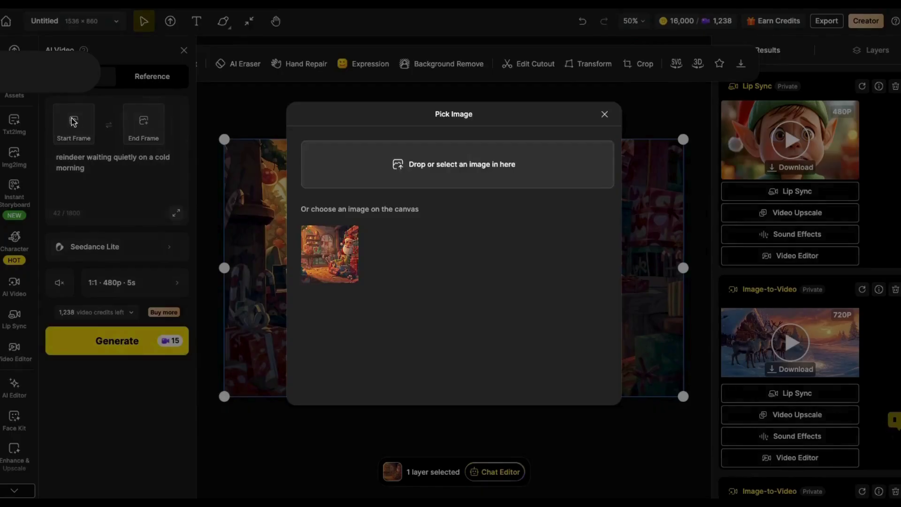
left_click(349, 273)
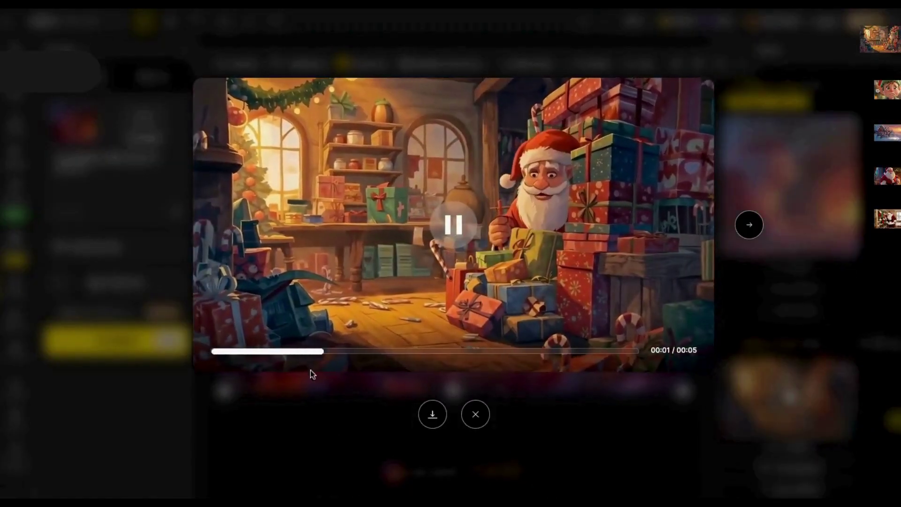
- Queue a 1080P Video Upscale of the Santa workshop clip
left_click(468, 427)
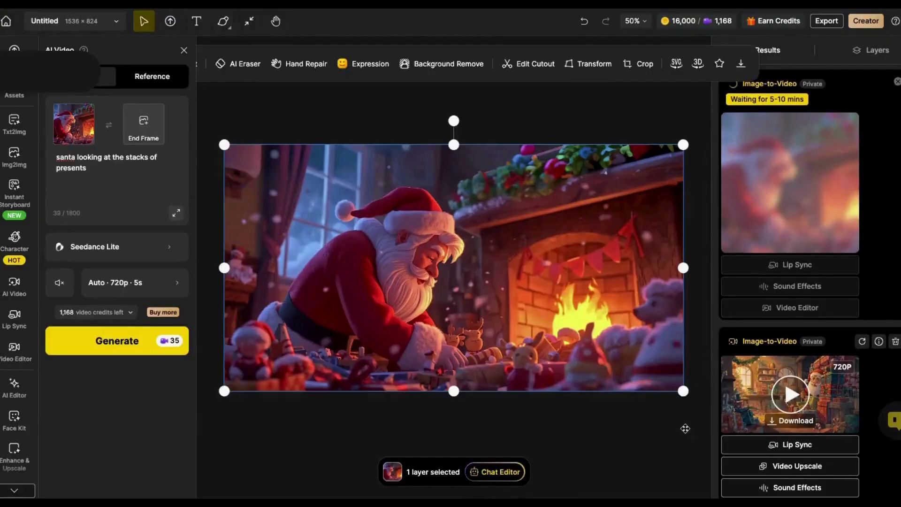
scroll(704, 431, "down", 3)
scroll(706, 434, "up", 3)
scroll(869, 392, "down", 2)
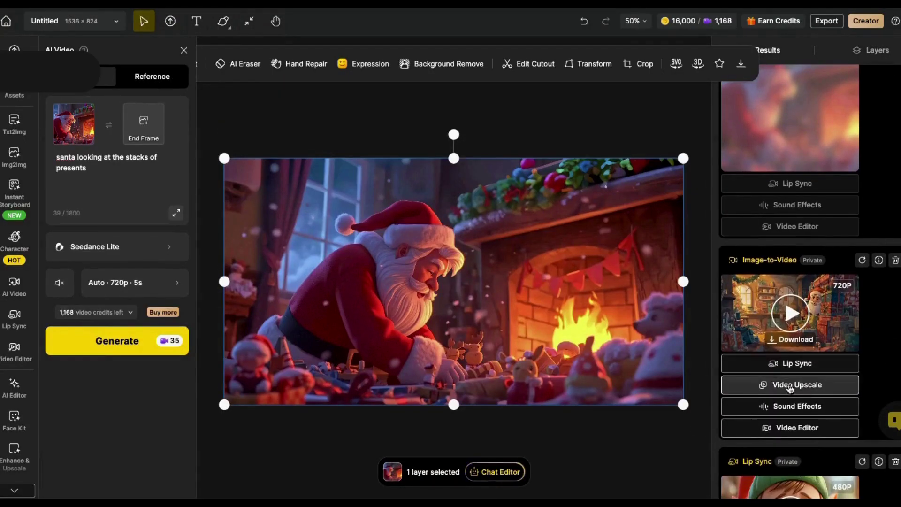
left_click(790, 385)
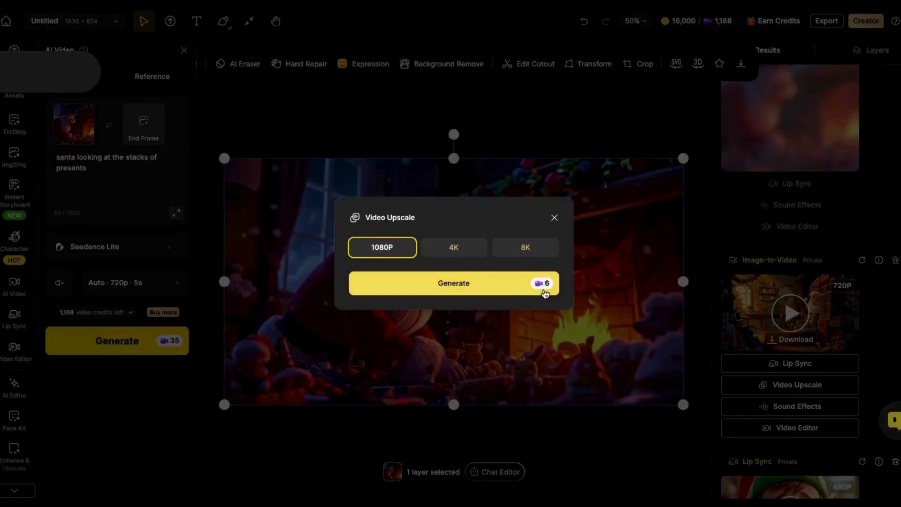
left_click(448, 287)
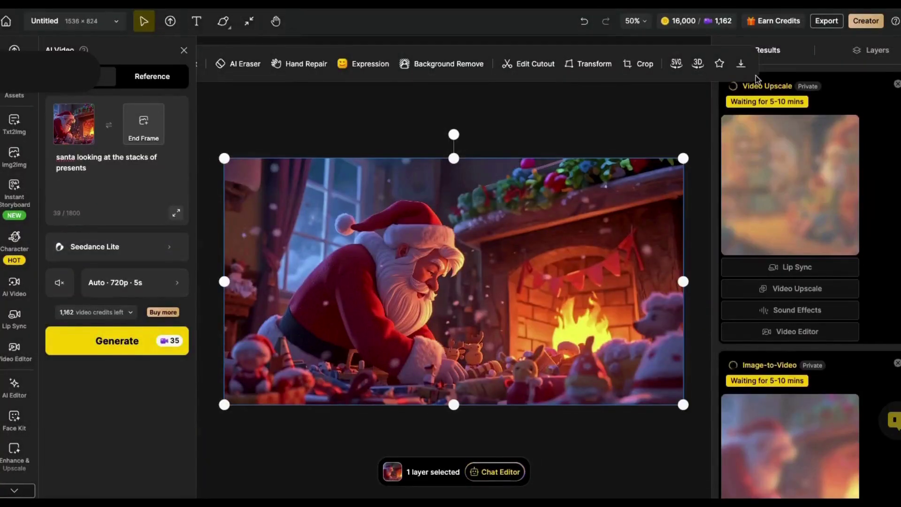
scroll(798, 268, "down", 3)
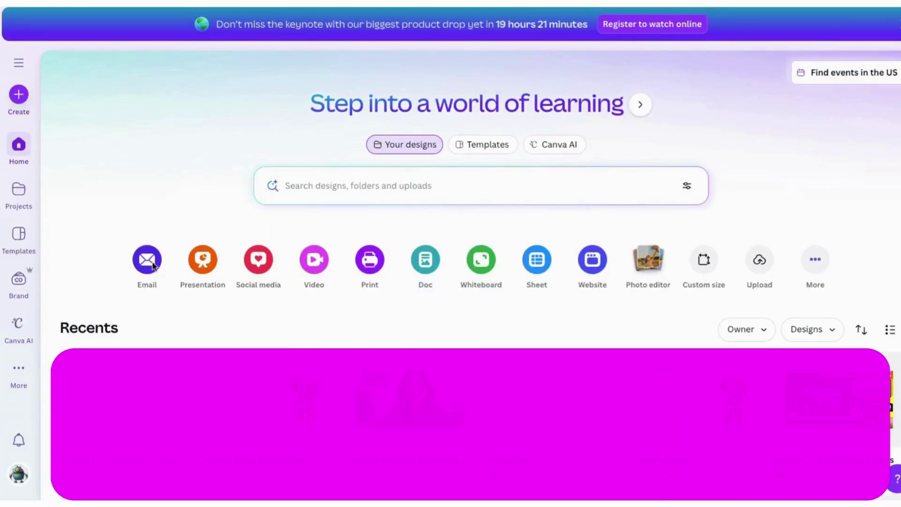
- Create a new Canva video design and add four extra 5-second pages
left_click(314, 260)
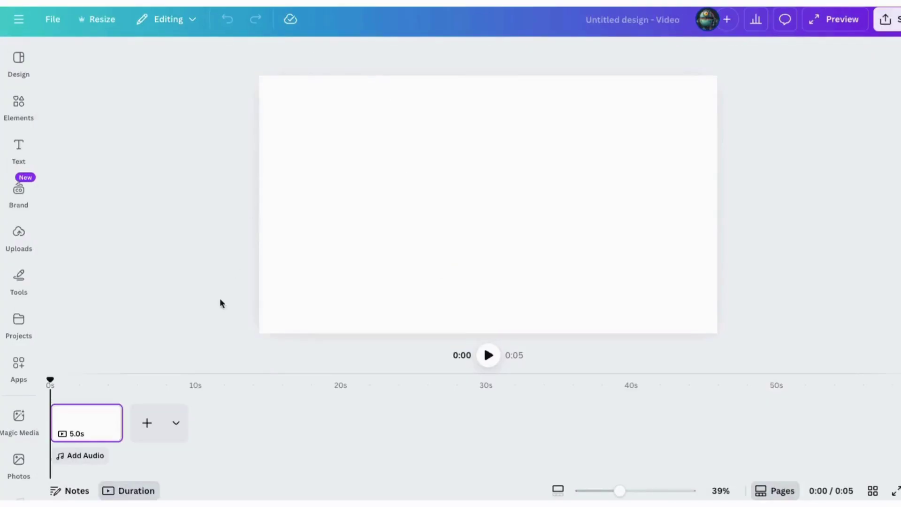
left_click(147, 422)
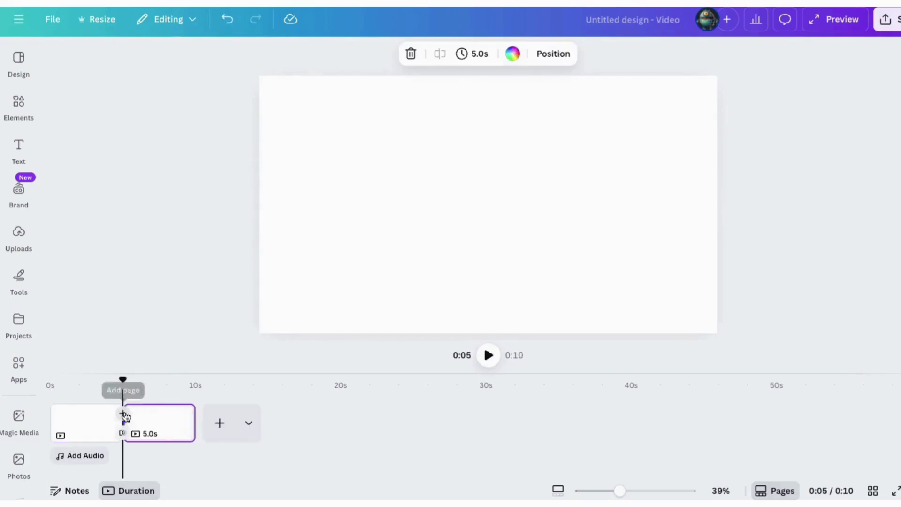
left_click(219, 424)
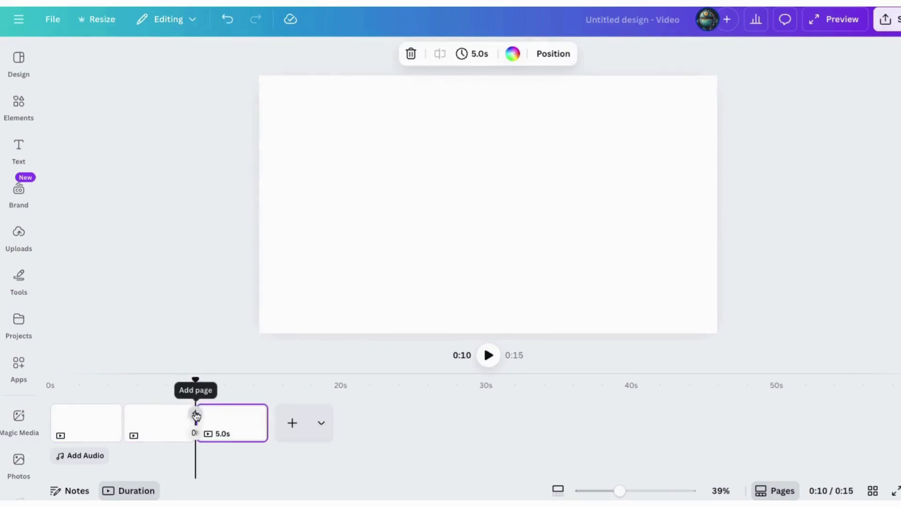
left_click(196, 415)
left_click(196, 414)
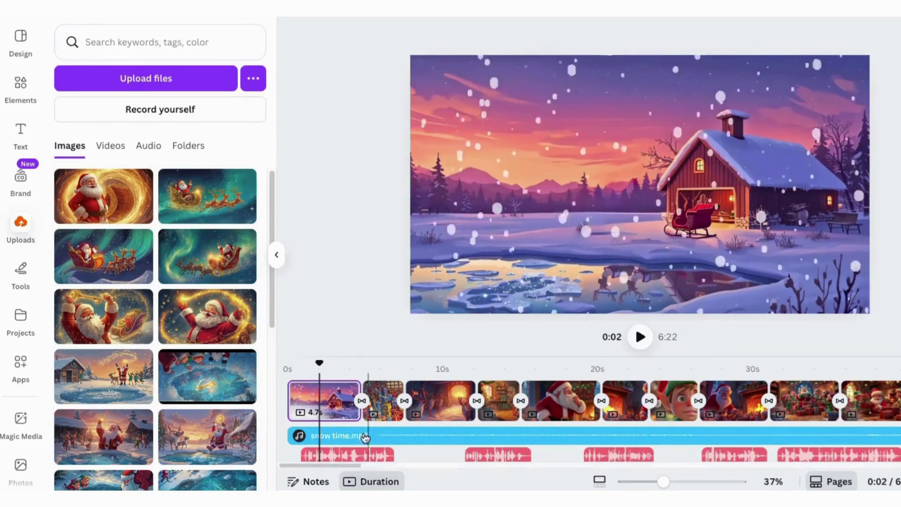
mouse_move(320, 463)
left_mouse_down()
mouse_move(508, 467)
mouse_move(319, 465)
left_mouse_up()
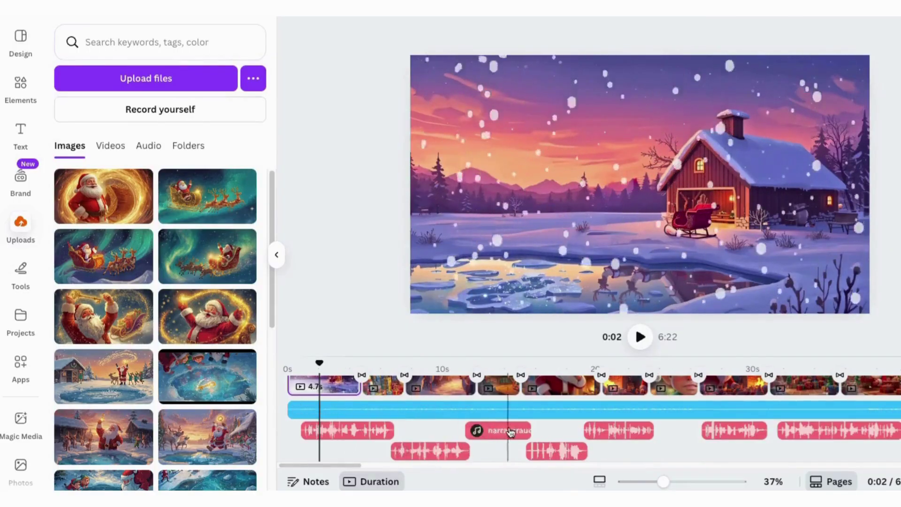
left_click_drag(328, 463, 448, 465)
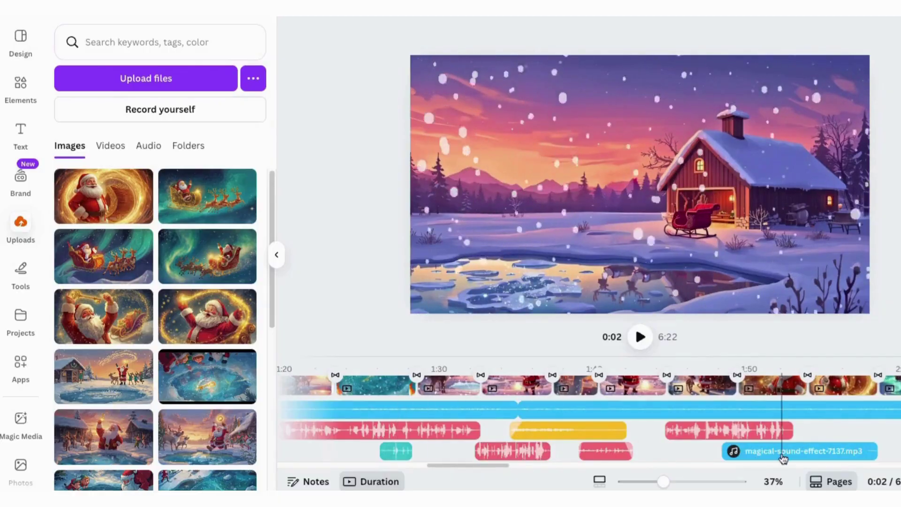
left_click_drag(508, 465, 296, 466)
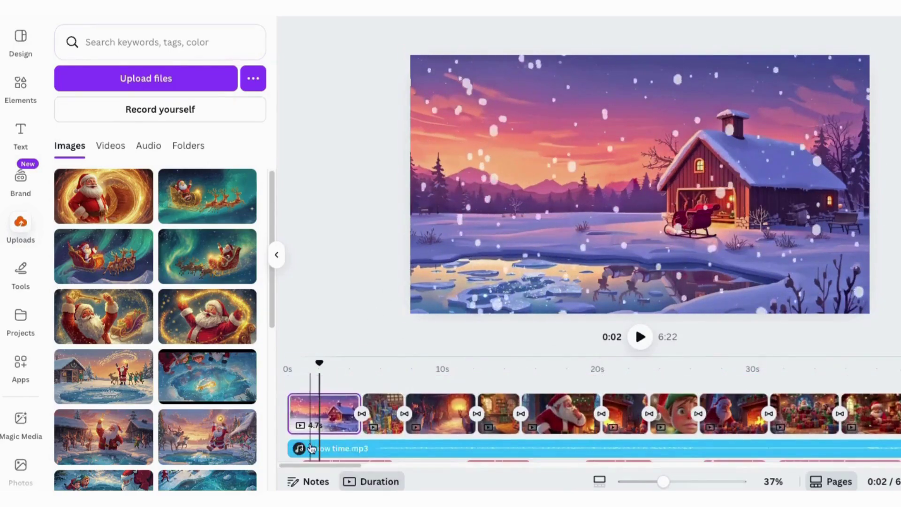
- Shift the opening scene's snow overlay right and check the cabin background's animation options
left_click(479, 195)
left_click_drag(479, 195, 728, 208)
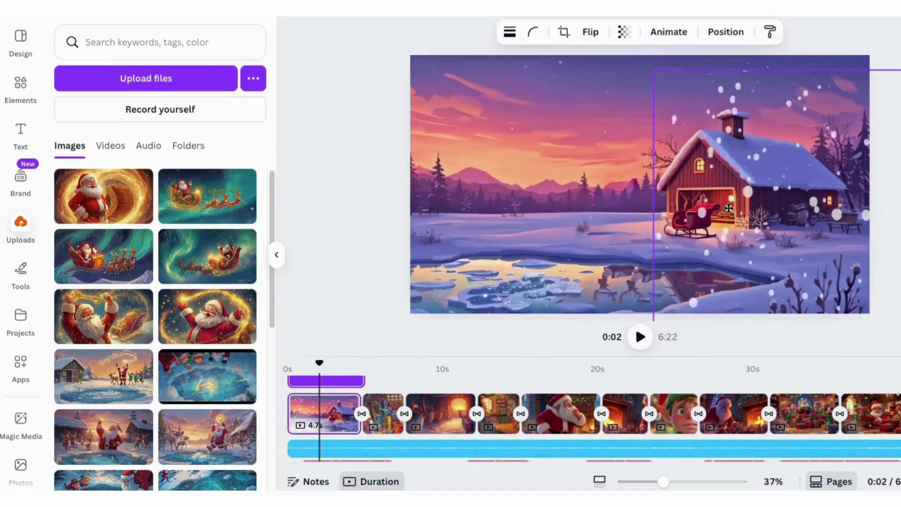
left_click(520, 161)
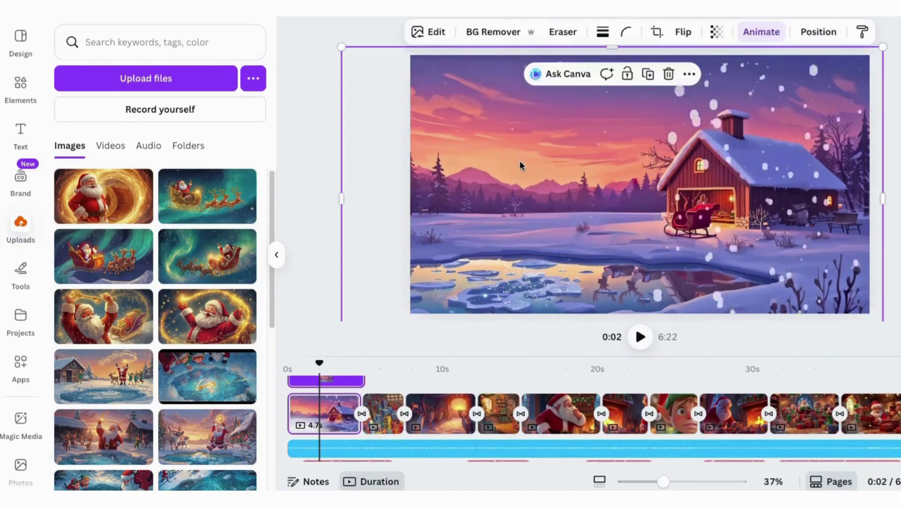
left_click(760, 32)
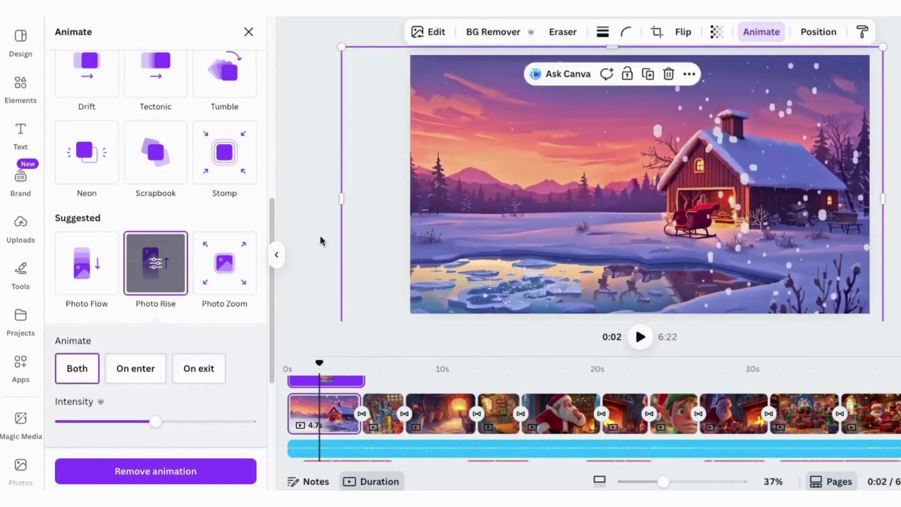
left_click(652, 218)
left_click(652, 218)
left_click(21, 83)
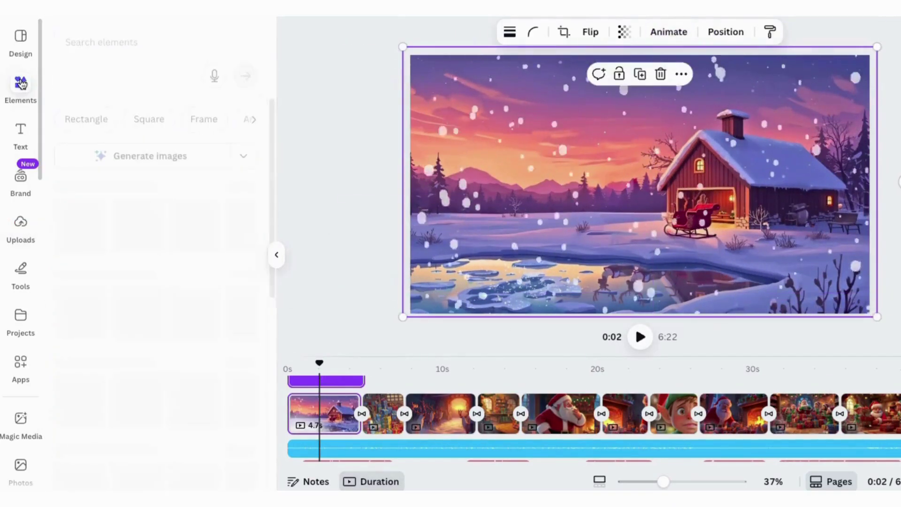
- Search Elements for 'snow', filter to animated graphics, and add one to the cabin scene
left_click(136, 40)
type("snow")
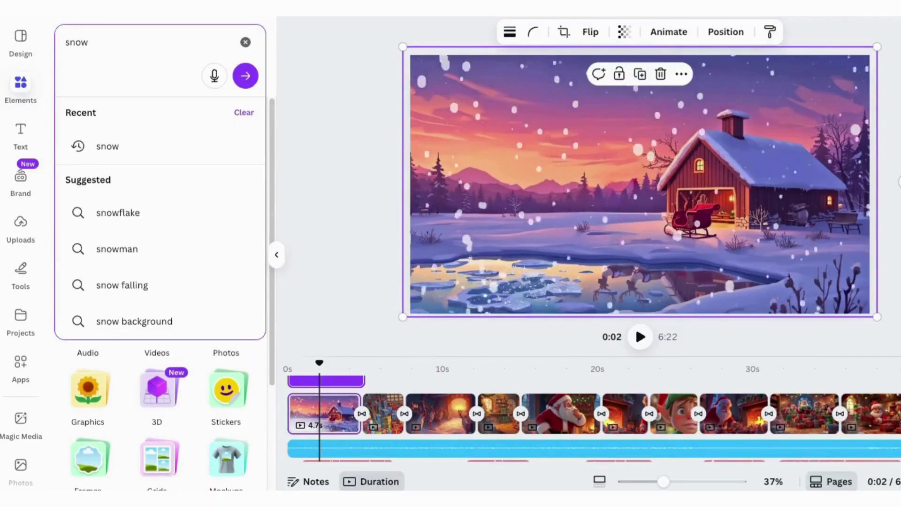
key("Return")
left_click(61, 123)
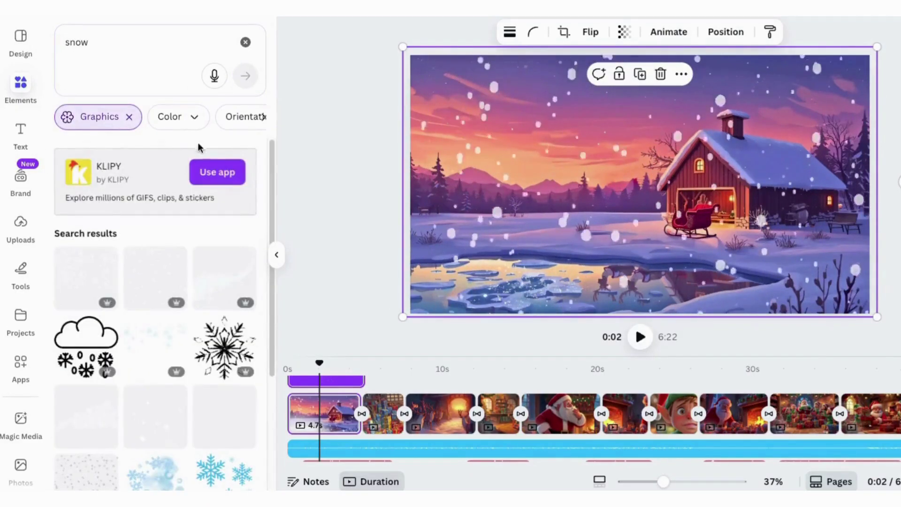
left_click(258, 117)
left_click(209, 119)
left_click(178, 179)
scroll(94, 408, "down", 1)
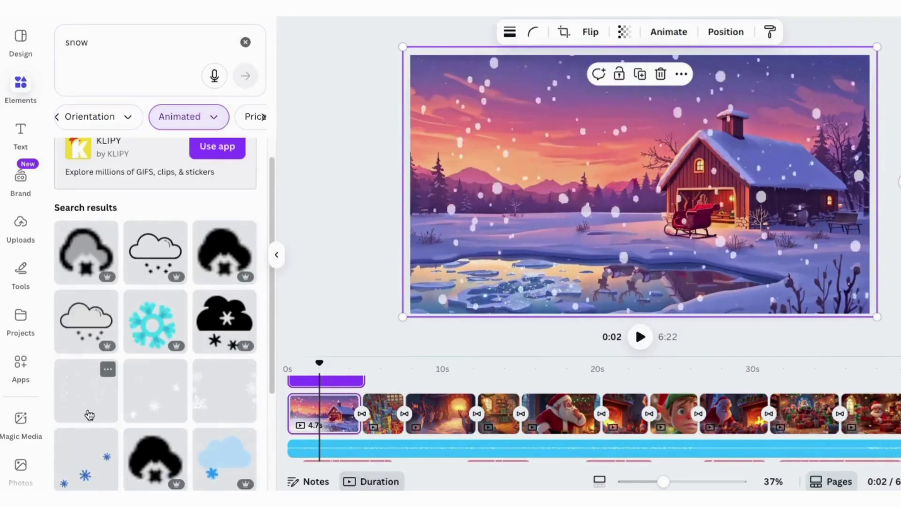
left_click(103, 399)
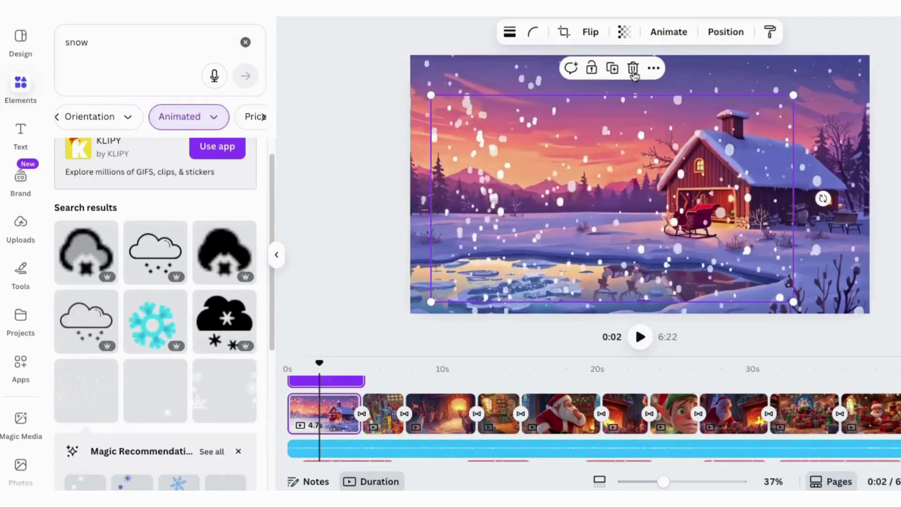
- Lower the new snow graphic's transparency so the snow looks faded
left_click(633, 134)
left_click(624, 31)
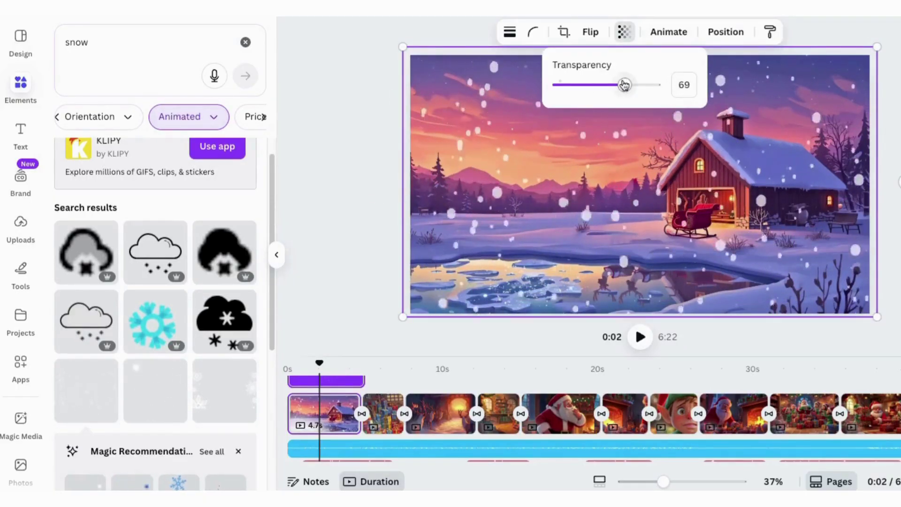
mouse_move(624, 86)
left_mouse_down()
mouse_move(574, 92)
mouse_move(673, 91)
mouse_move(618, 87)
left_mouse_up()
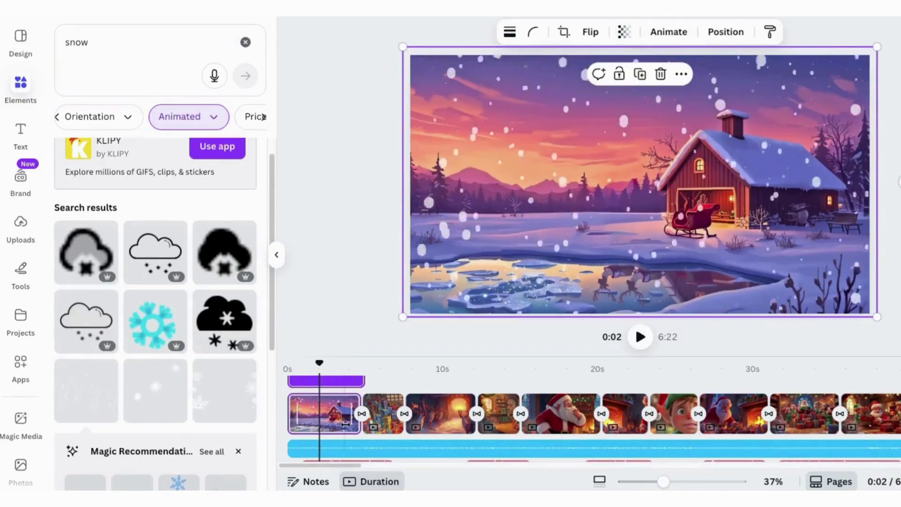
left_click(385, 421)
- Check the gifts scene's snow overlay animation, then step through the reindeer and elf clips
left_click(547, 209)
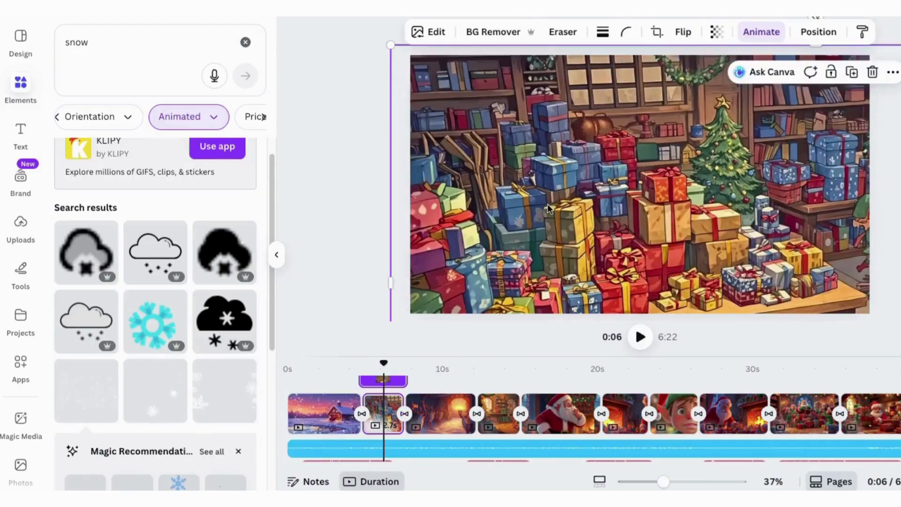
left_click(770, 42)
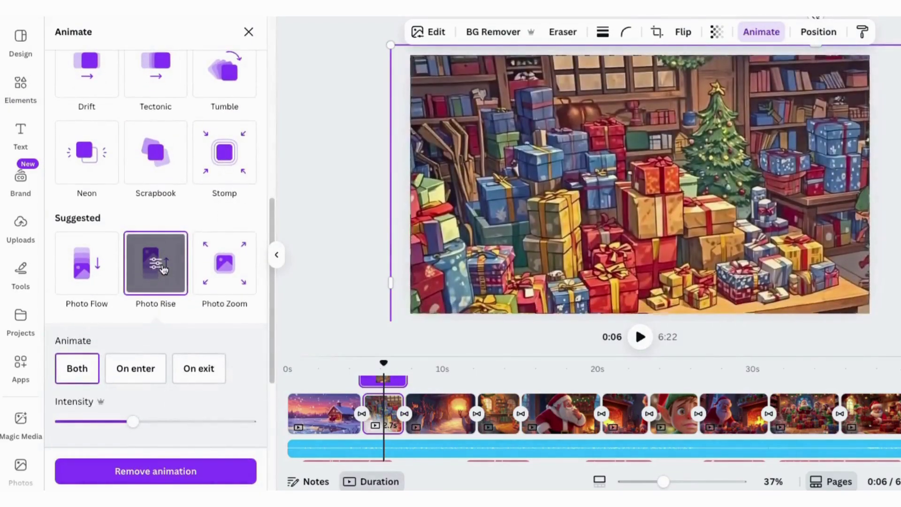
scroll(357, 422, "down", 1)
left_click_drag(316, 462, 325, 462)
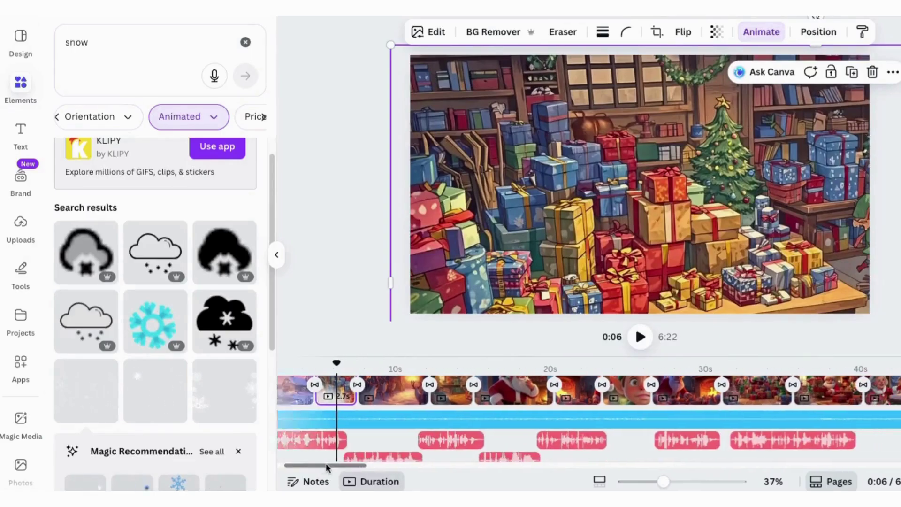
left_click(356, 393)
left_click(356, 393)
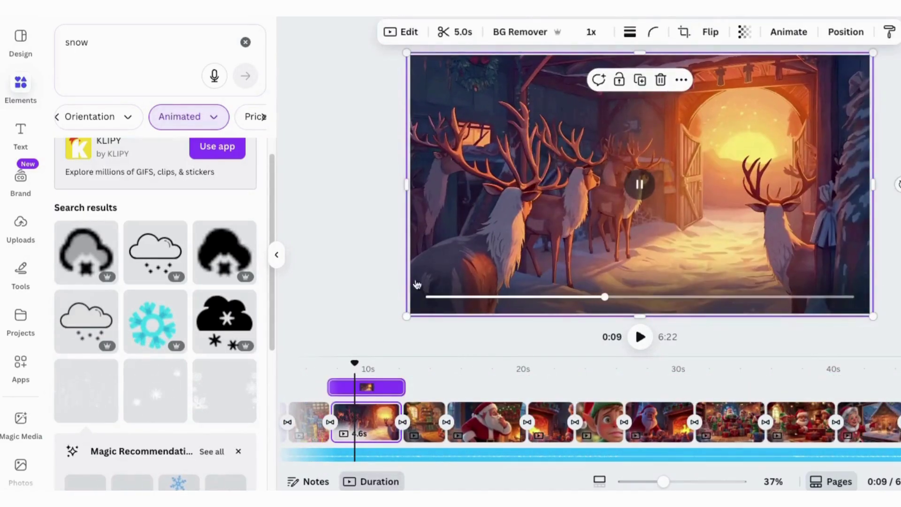
scroll(484, 424, "right", 3)
left_click(483, 425)
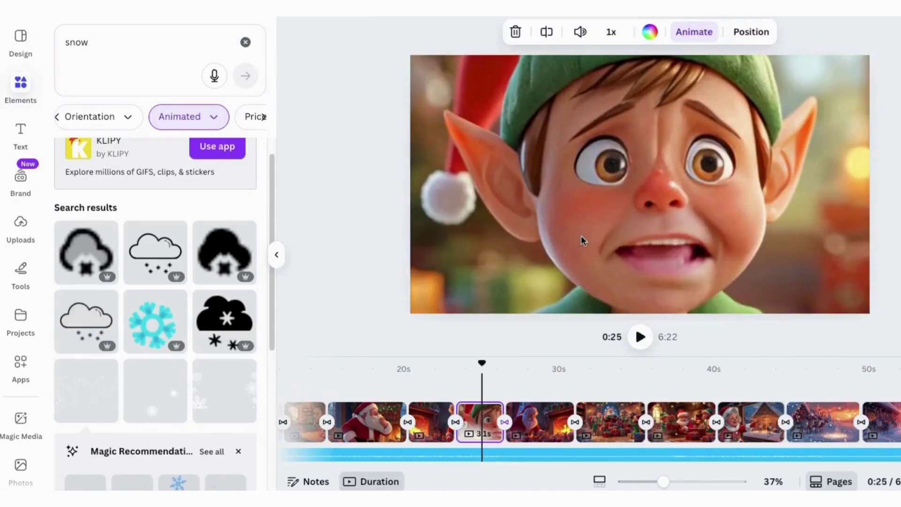
left_click(623, 227)
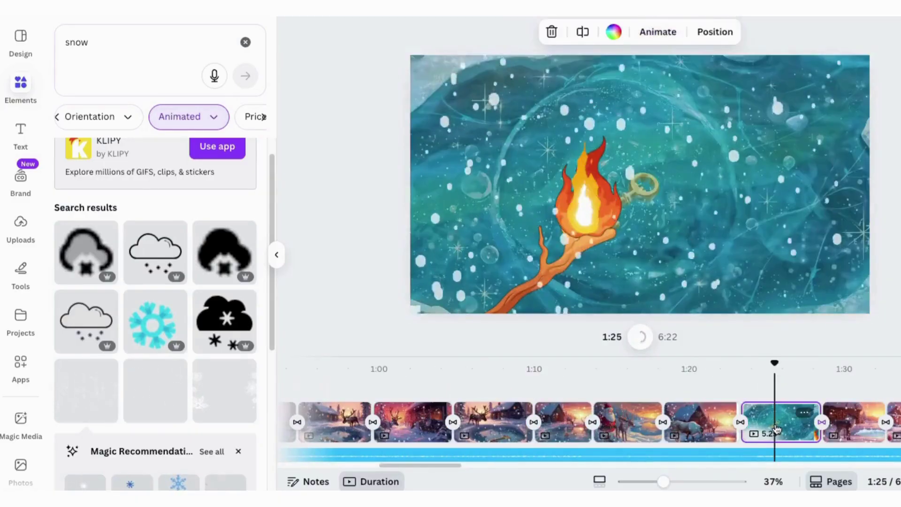
- Move the snow overlay aside, select the ice background video and show the key page's layers
left_click_drag(452, 178, 521, 216)
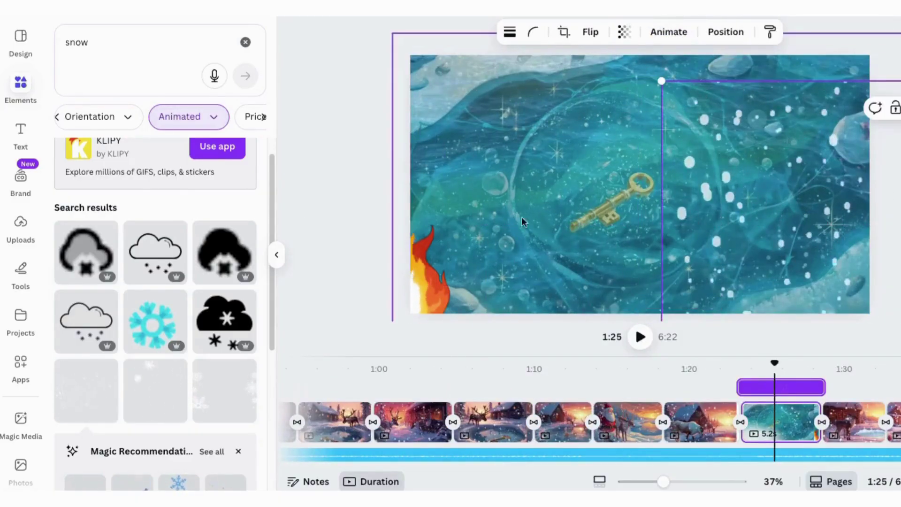
left_click(428, 281)
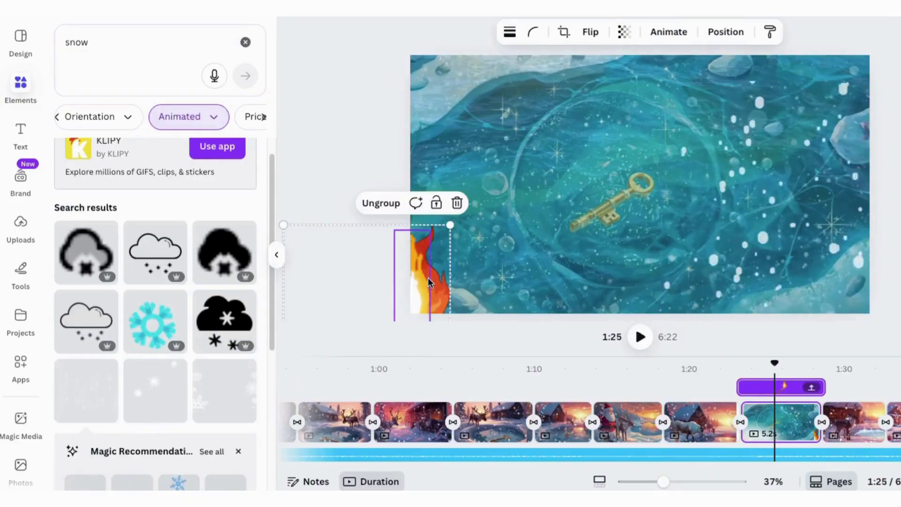
left_click(521, 205)
left_click(839, 32)
left_click(212, 66)
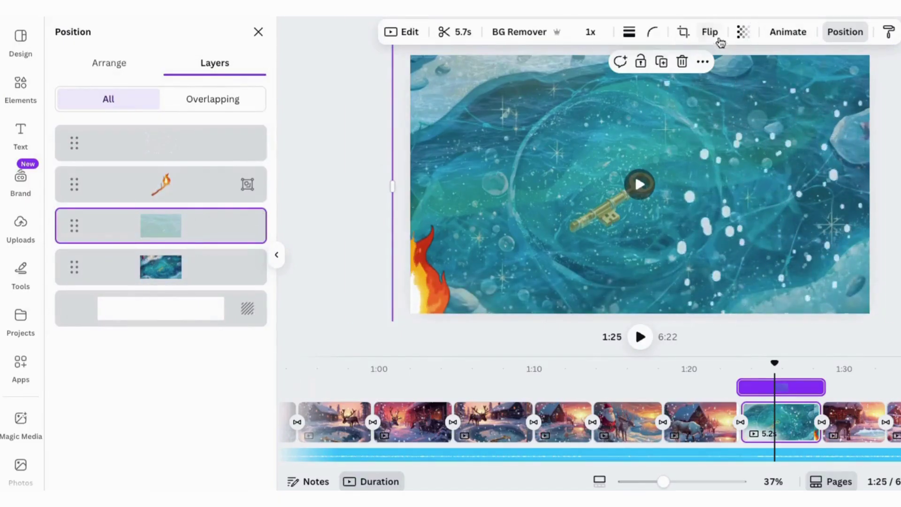
- Make the icy key scene's background video fully opaque, then select the top snow layer
left_click(742, 32)
mouse_move(699, 85)
left_mouse_down()
mouse_move(806, 92)
mouse_move(707, 97)
left_mouse_up()
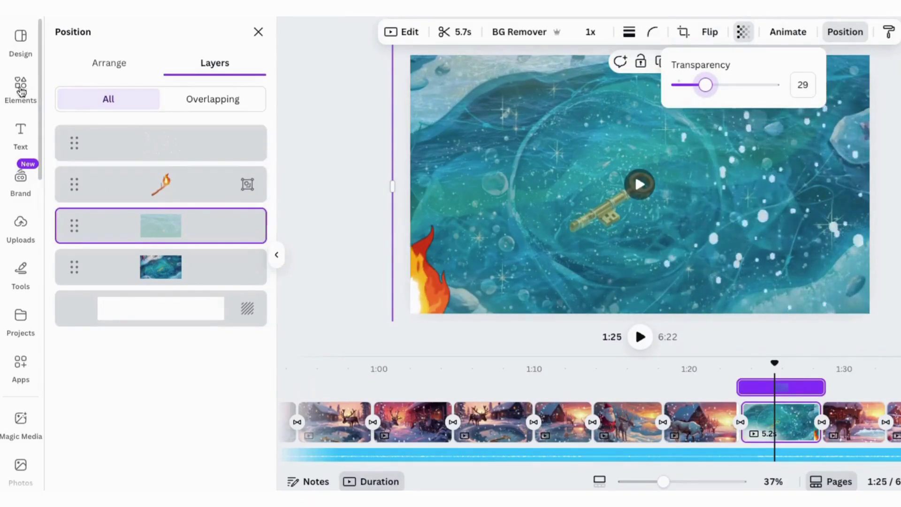
left_click(886, 108)
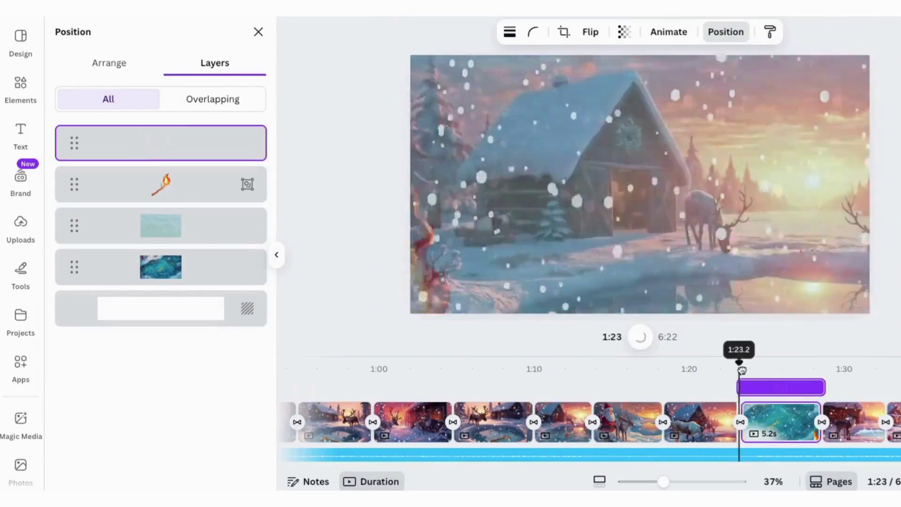
- Preview the snow falling over the icy key scene, then move the playhead on to 1:31
left_click(637, 338)
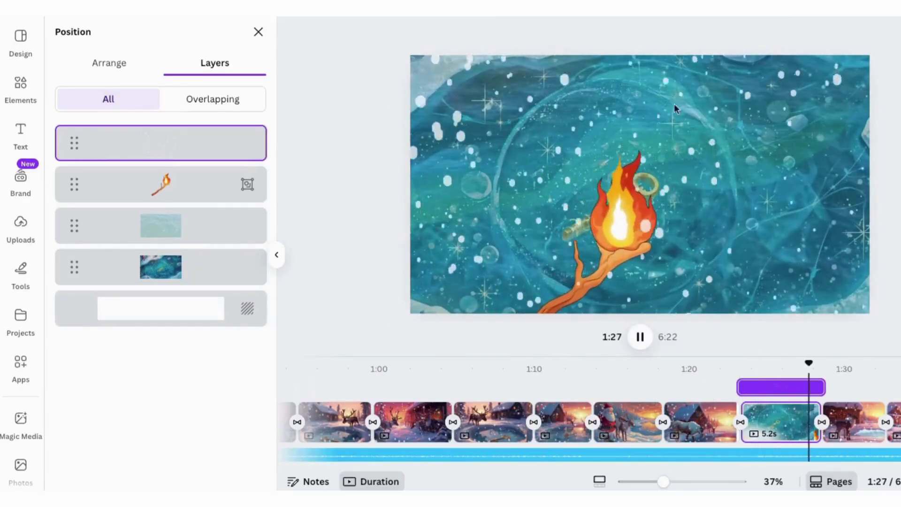
key("space")
left_click_drag(415, 466, 471, 469)
left_click(393, 371)
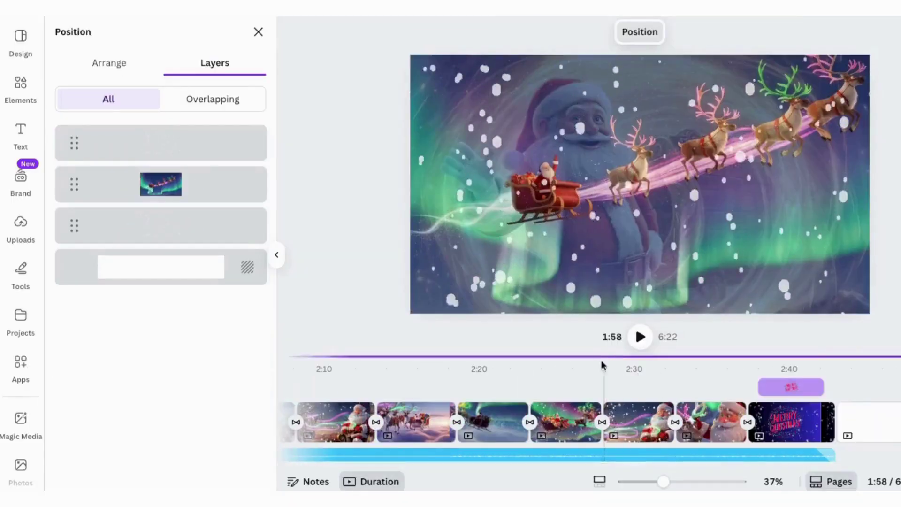
- Jump to the last Merry Christmas clip and scroll the timeline to the empty 5-second page at 2:42
left_click(778, 422)
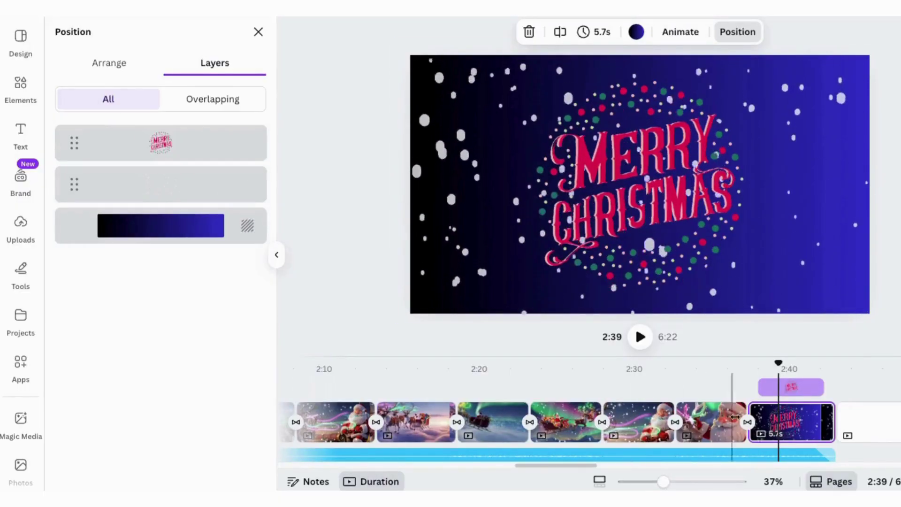
left_click_drag(554, 465, 392, 466)
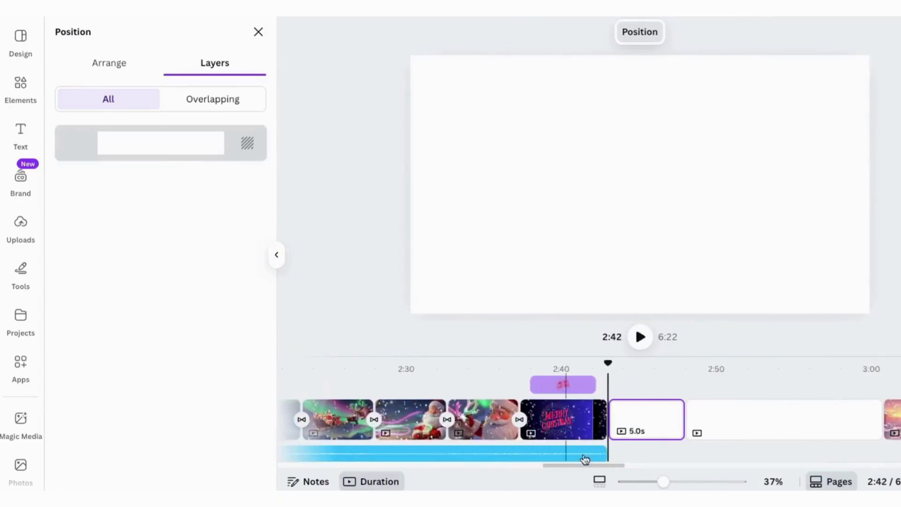
- Scroll the timeline to reveal the narration and music tracks, then return to the Merry Christmas scene at 2:37
left_click_drag(585, 459, 202, 486)
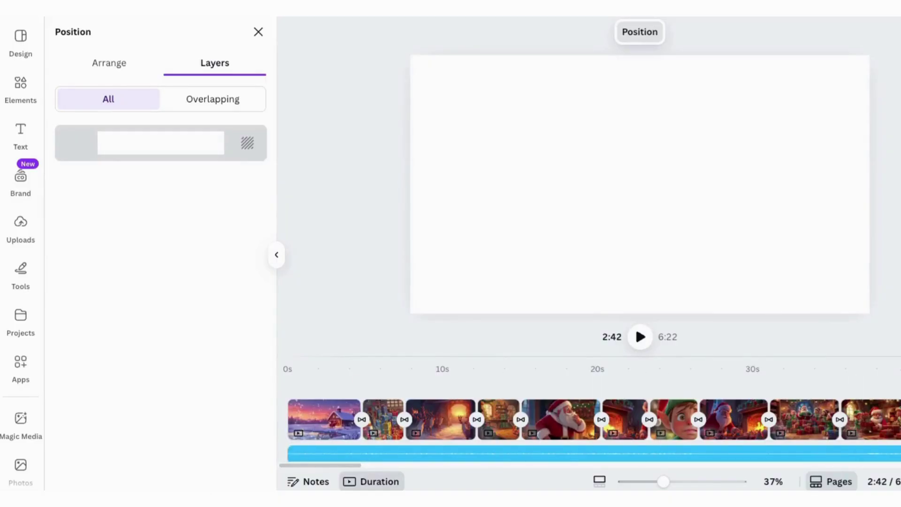
scroll(716, 364, "down", 2)
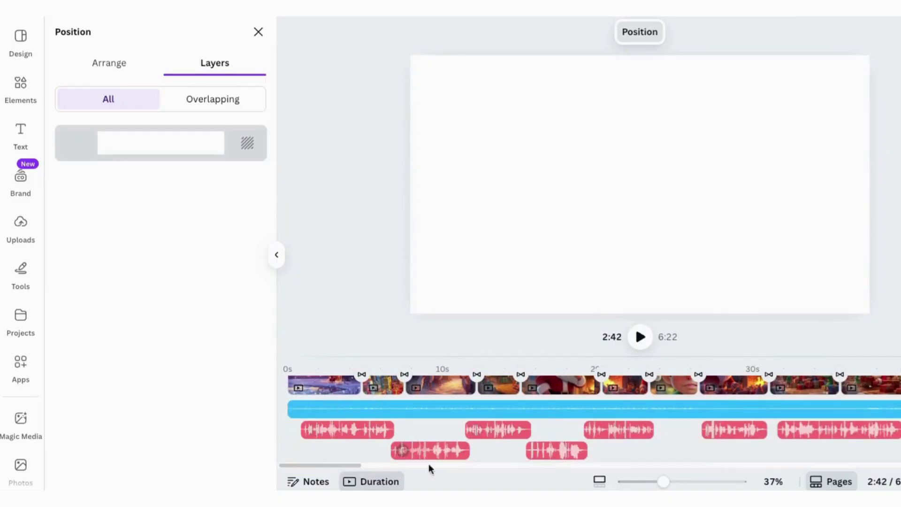
scroll(577, 431, "down", 1)
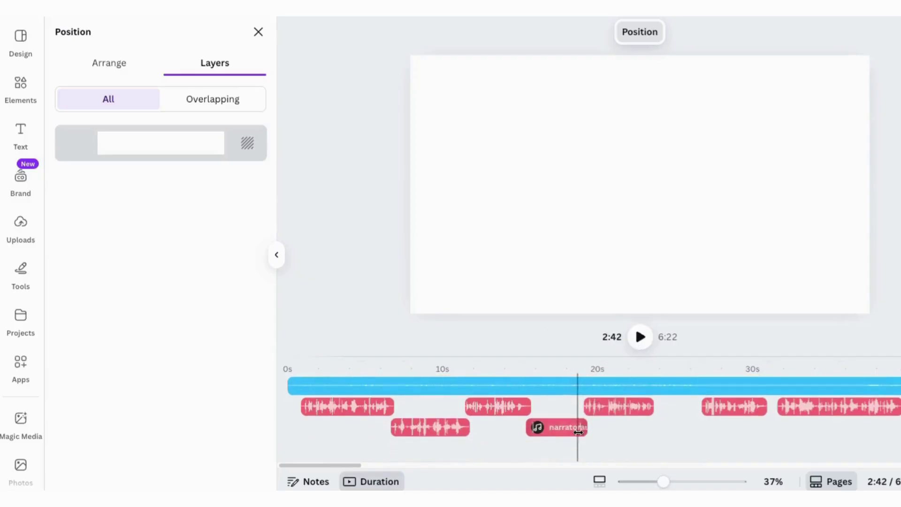
left_click_drag(332, 464, 491, 468)
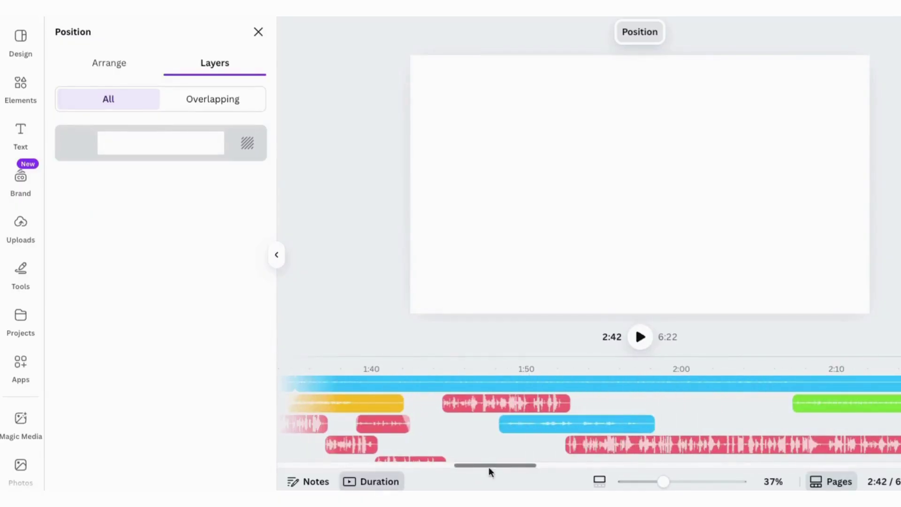
left_click_drag(488, 467, 285, 468)
- Place the playhead on the snowy Merry Christmas ending scene at 2:37
left_click(336, 353)
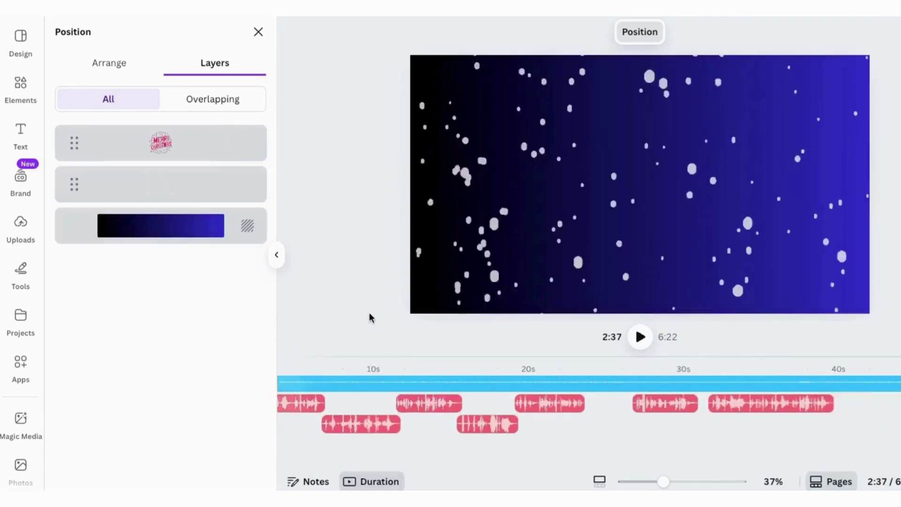